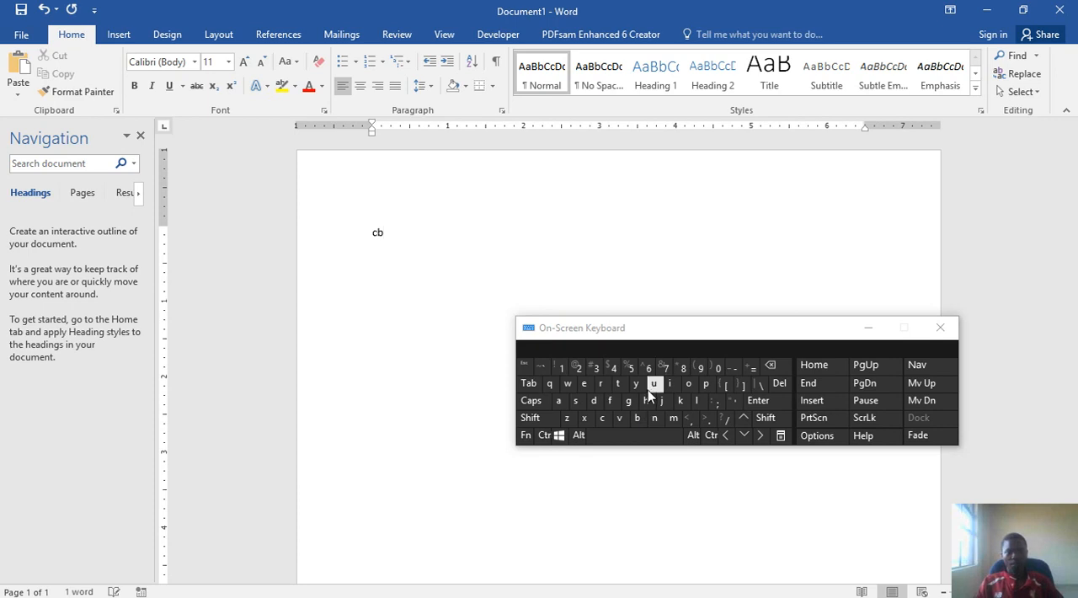
- Complete the sample text with the on-screen keyboard so it reads "Cbu;i", "Hiuyh" and ";;;" on three separate lines
left_click(653, 383)
left_click(716, 401)
left_click(758, 401)
left_click(645, 400)
left_click(670, 383)
left_click(653, 383)
left_click(636, 383)
left_click(645, 401)
left_click(754, 401)
left_click(716, 400)
left_click(715, 400)
left_click(715, 401)
left_click(758, 400)
- Copy the entire three-line text, paste it over itself, and paste it three more times to make four blocks
left_click(544, 434)
left_click(557, 400)
key("ctrl+c")
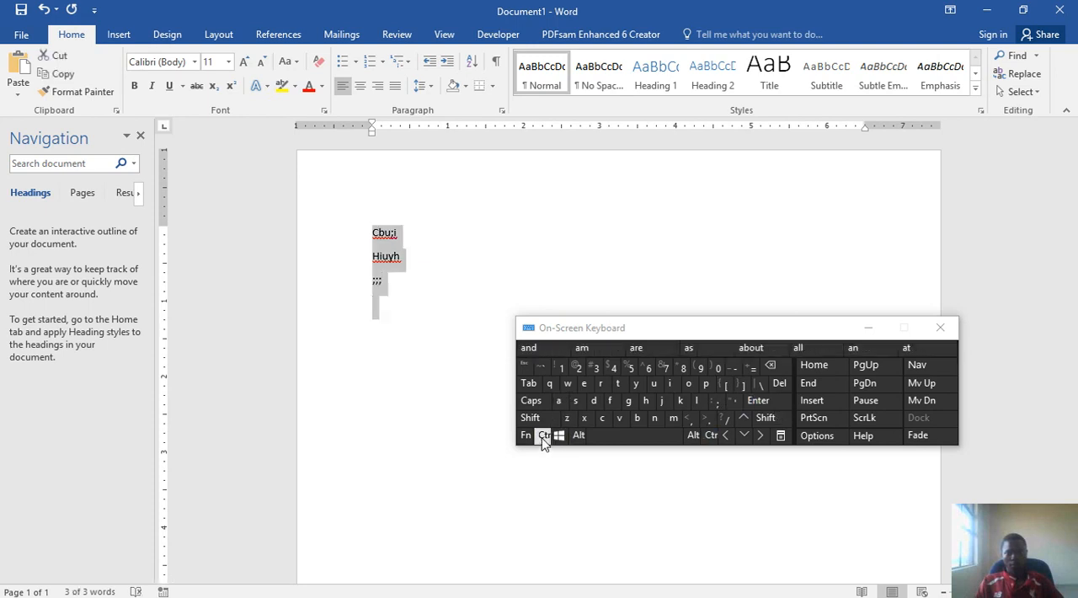
left_click(544, 435)
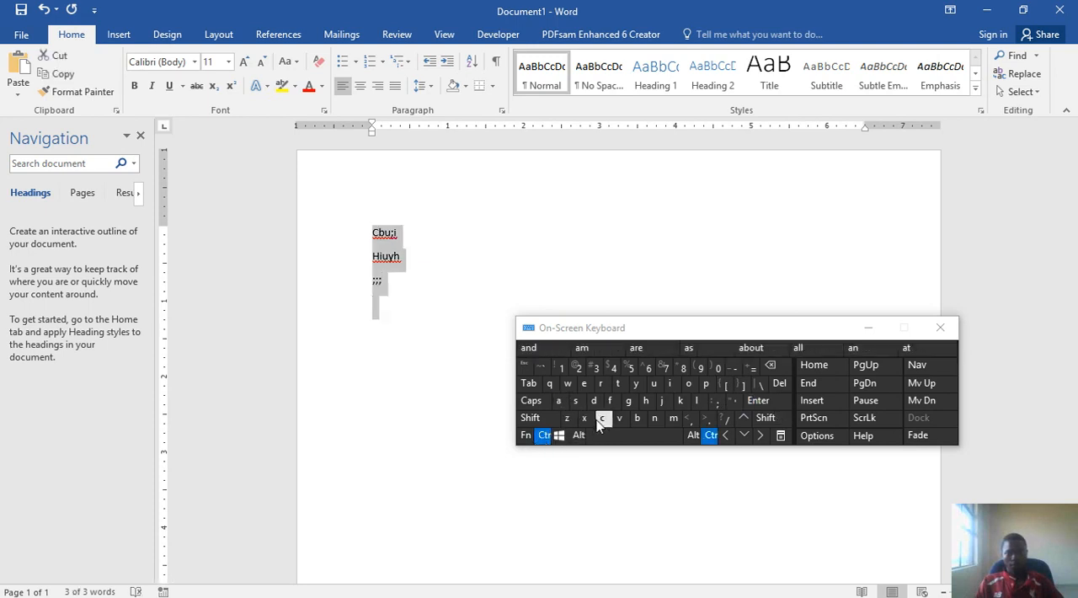
left_click(601, 418)
left_click(543, 434)
left_click(619, 418)
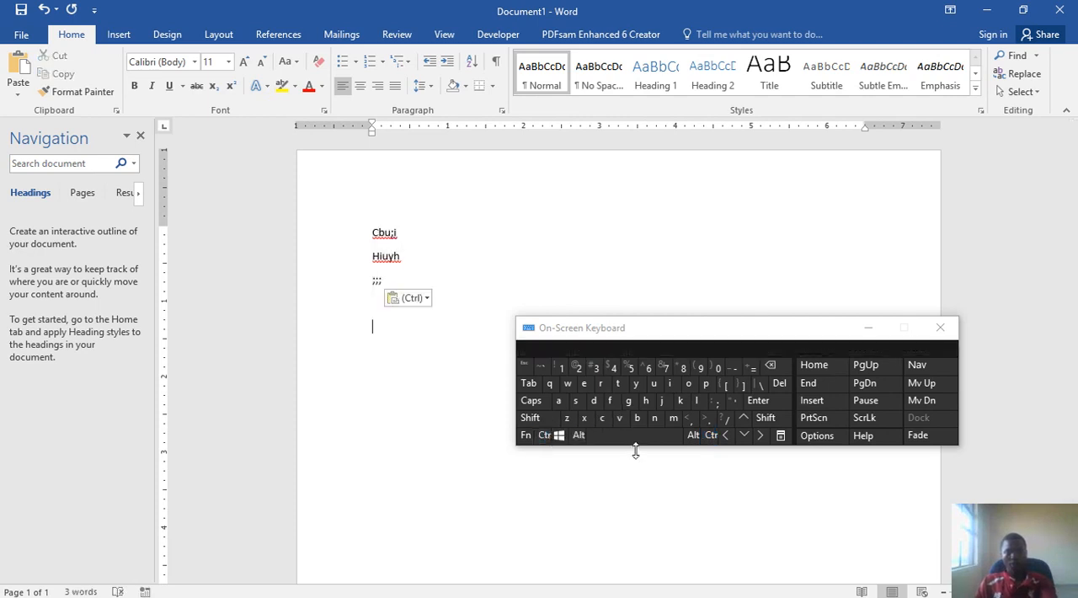
left_click(543, 434)
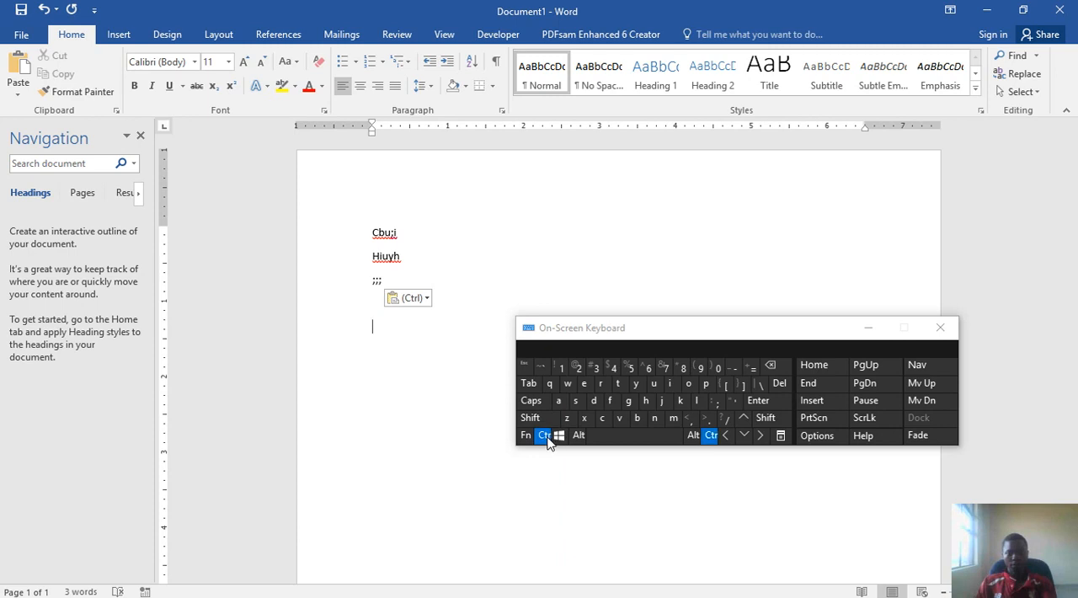
left_click(617, 418)
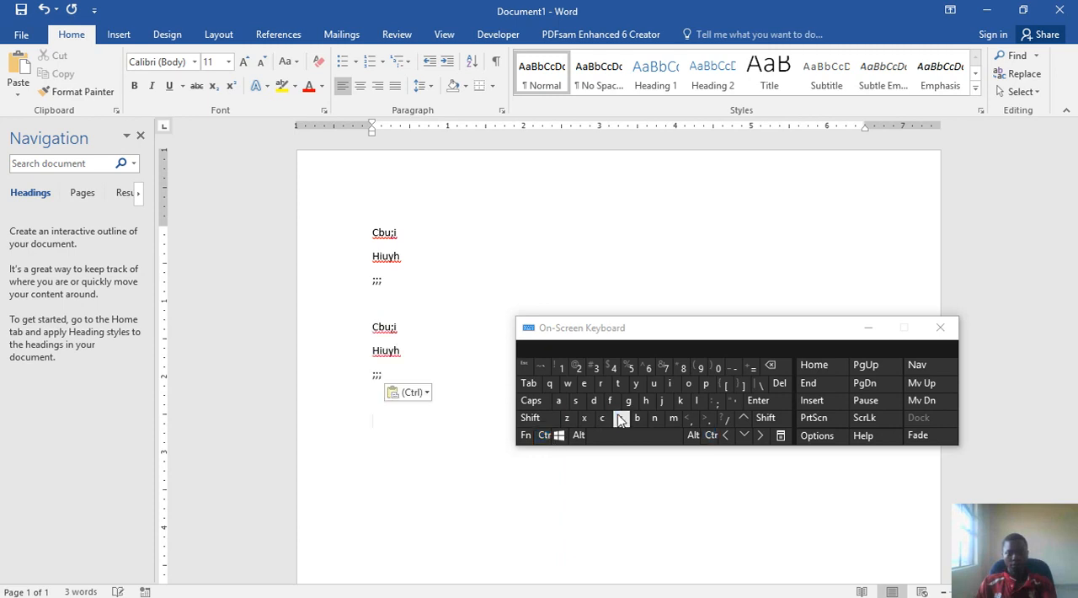
left_click(546, 435)
left_click(619, 419)
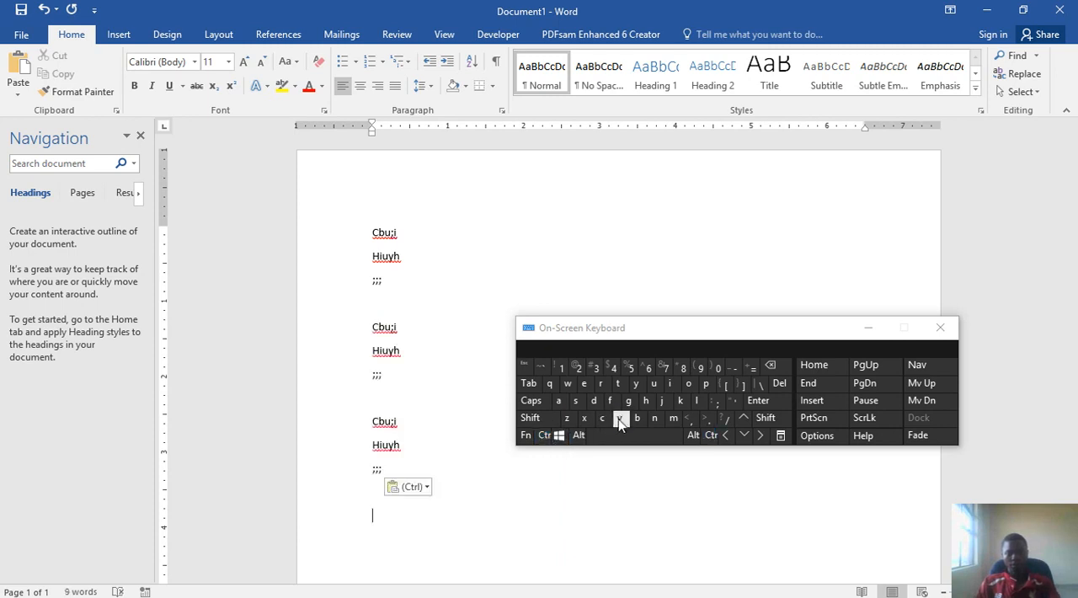
left_click(543, 435)
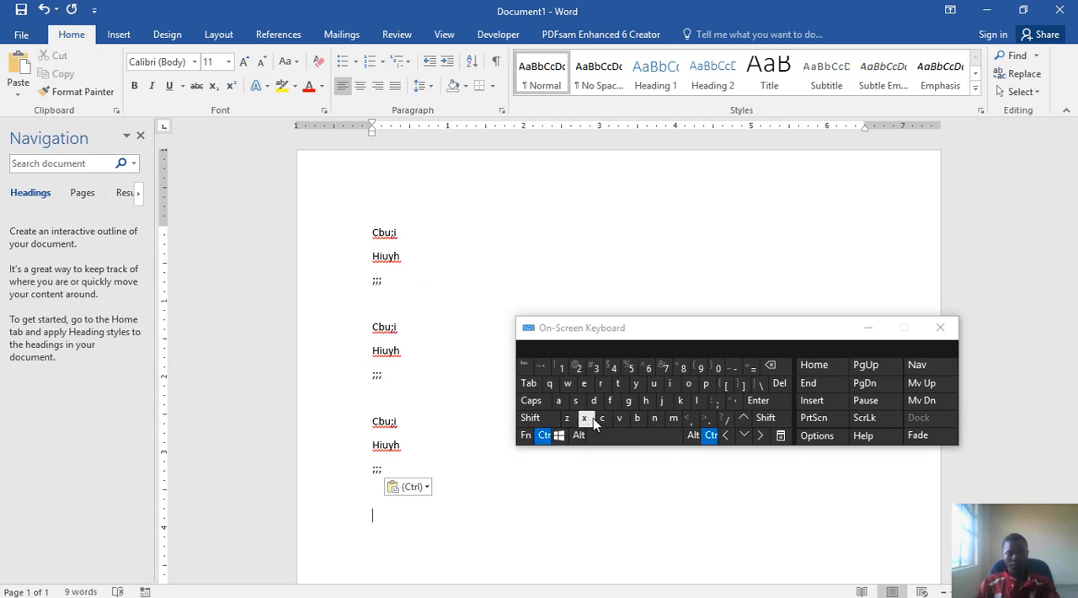
left_click(619, 419)
- Copy all four text blocks, paste them over the selection, and paste once more to make eight blocks
left_click(543, 434)
left_click(557, 400)
key("ctrl+c")
left_click(544, 434)
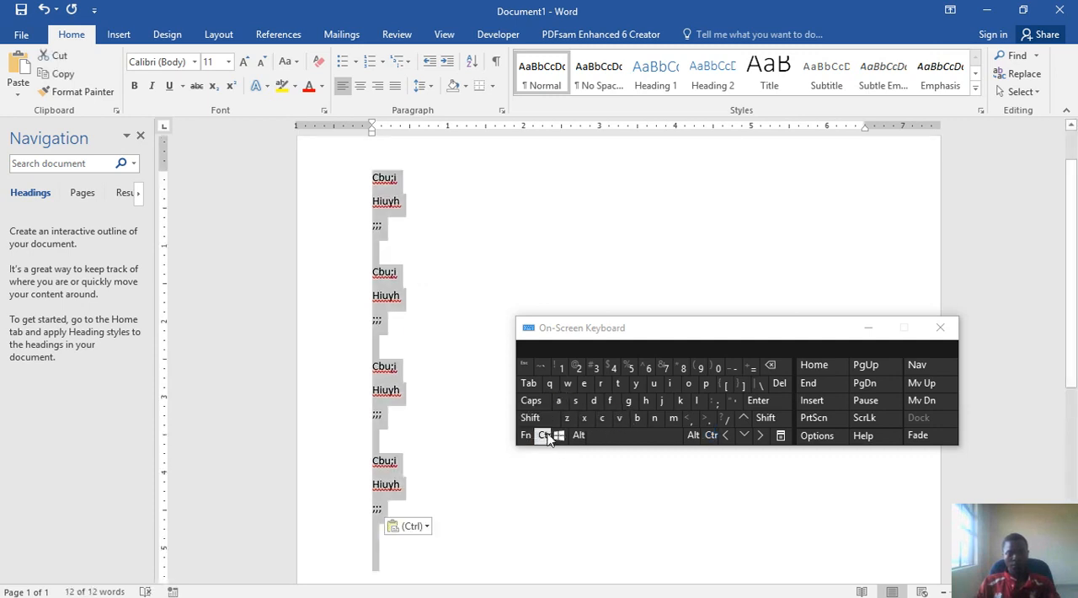
left_click(603, 419)
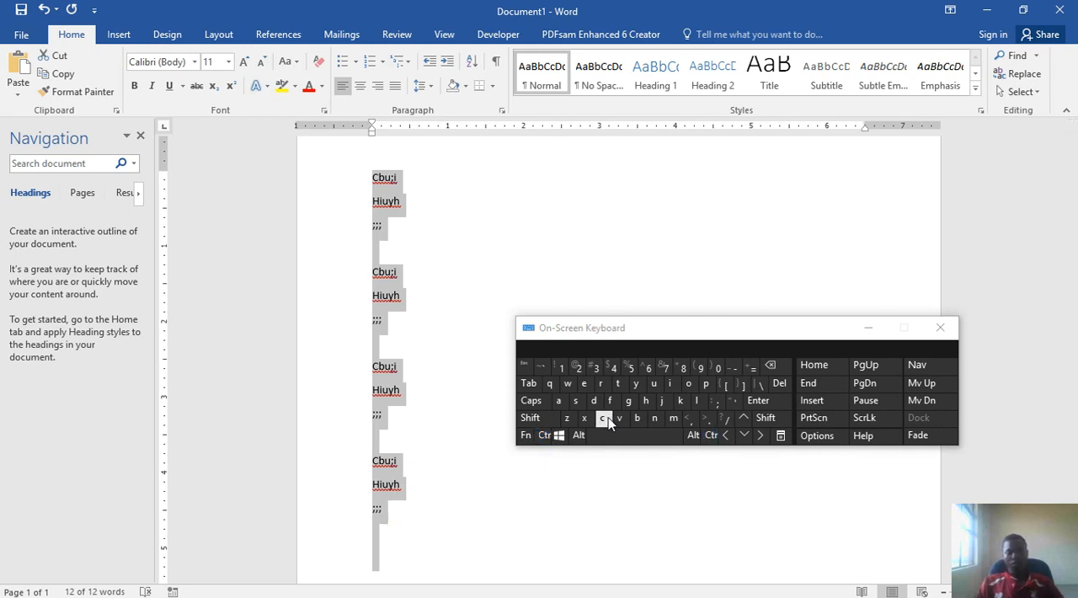
left_click(544, 435)
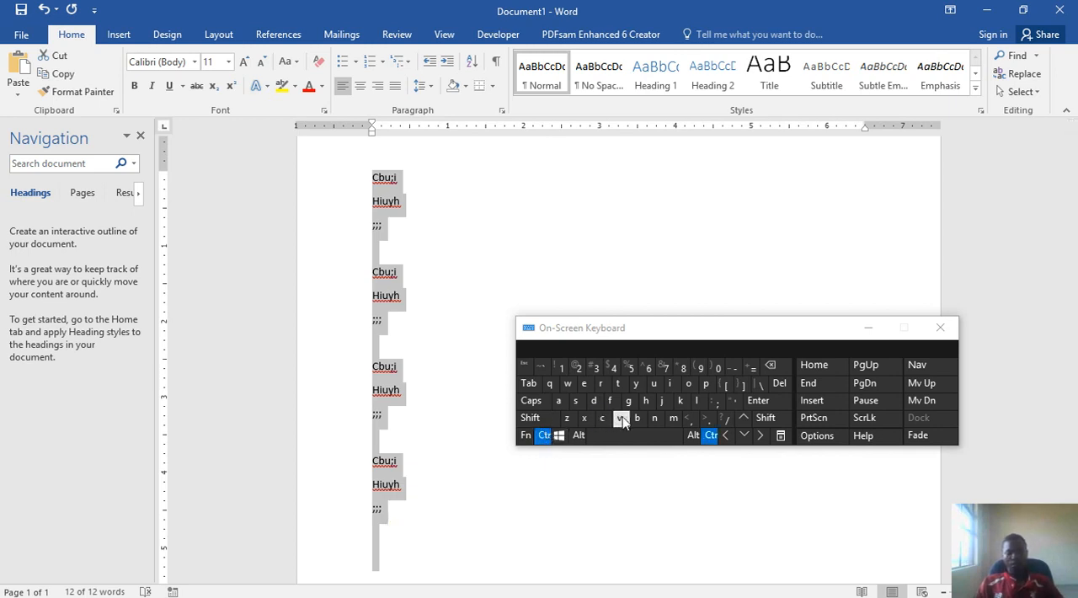
left_click(620, 419)
left_click(544, 435)
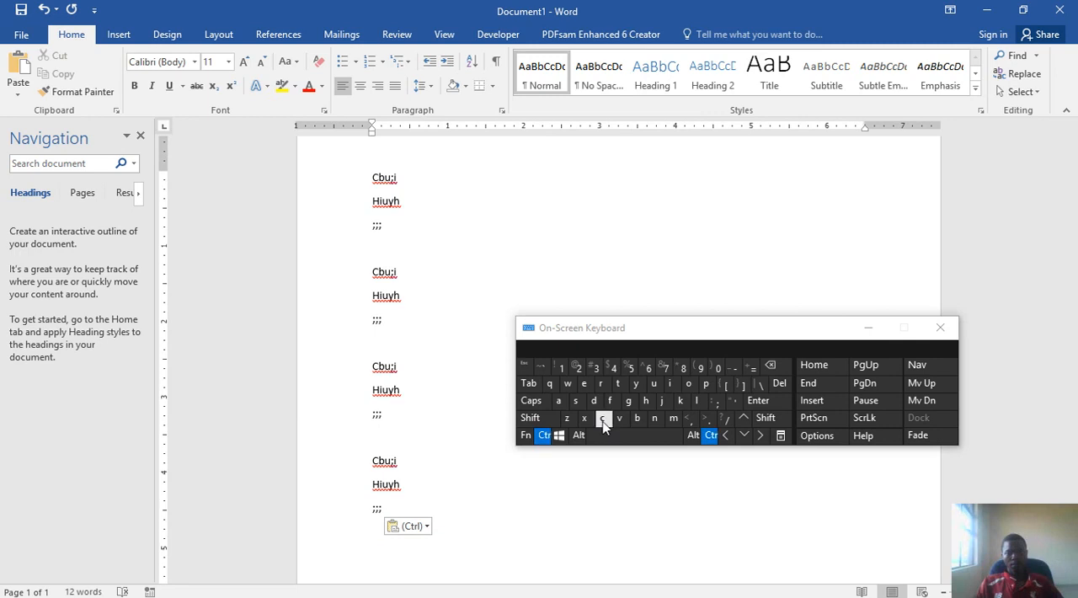
left_click(619, 419)
- Duplicate all eight text blocks by copying everything and pasting it twice, extending the document to three pages
left_click(544, 434)
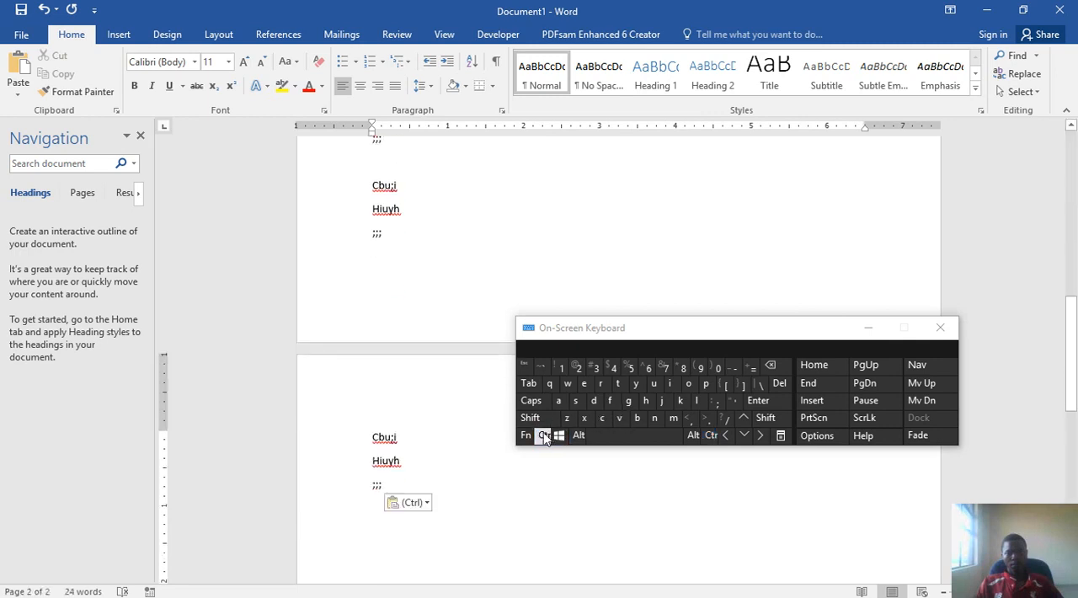
left_click(557, 401)
left_click(545, 434)
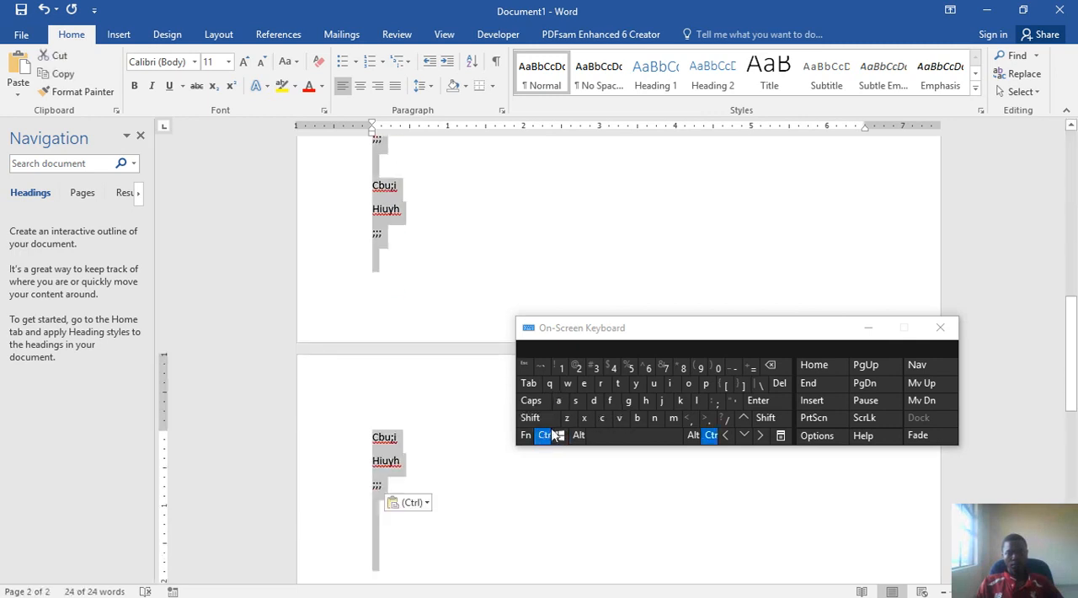
left_click(602, 419)
left_click(544, 434)
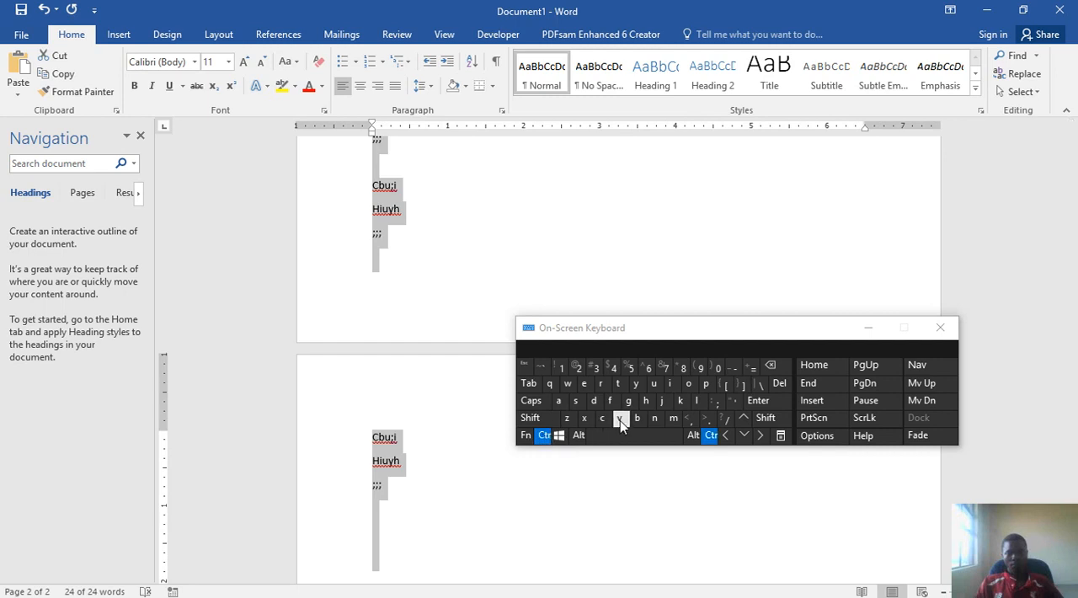
left_click(620, 418)
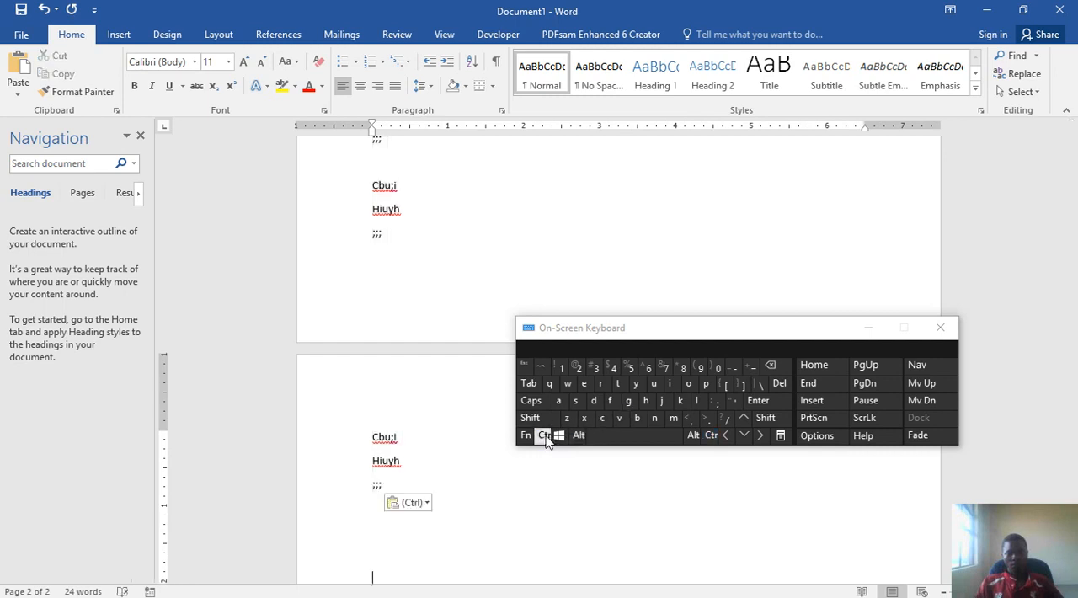
left_click(545, 438)
left_click(620, 419)
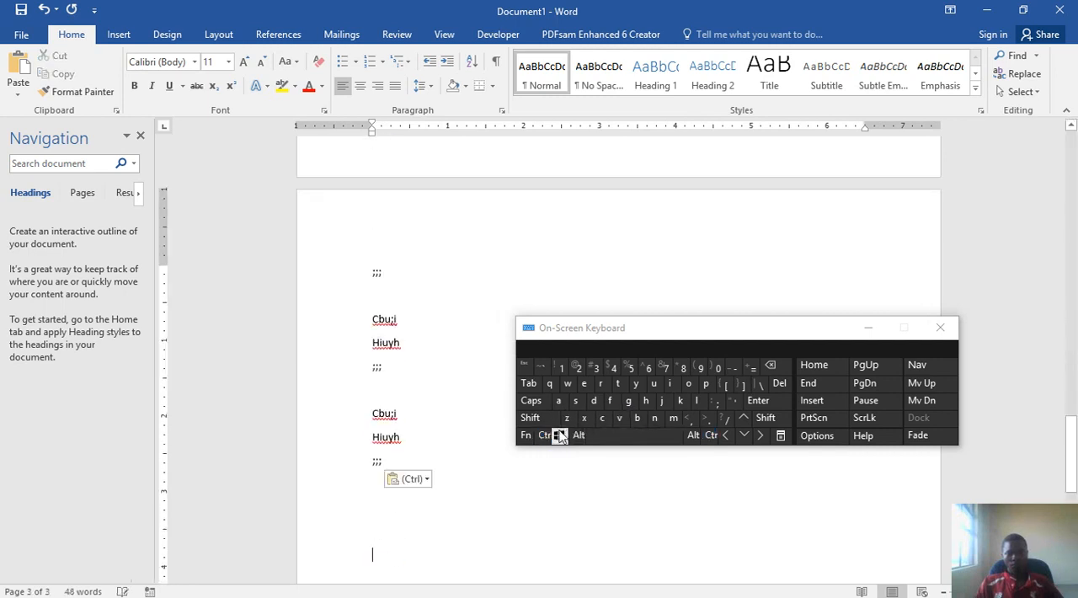
left_click(530, 400)
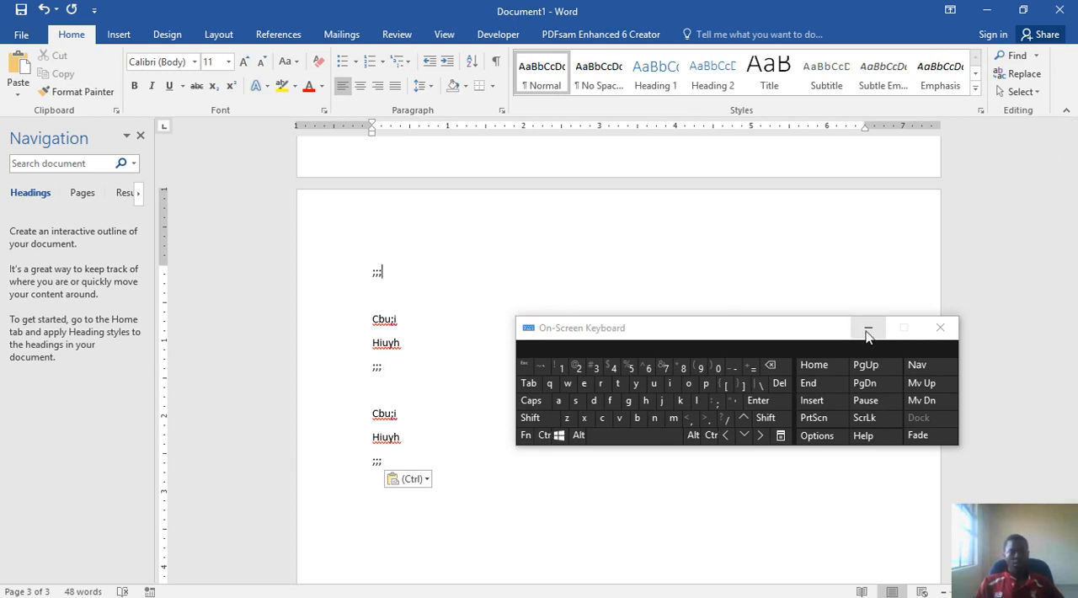
- Switch to the PowerPoint practical guide to check the page number instructions, and return to the Word document
mouse_move(489, 596)
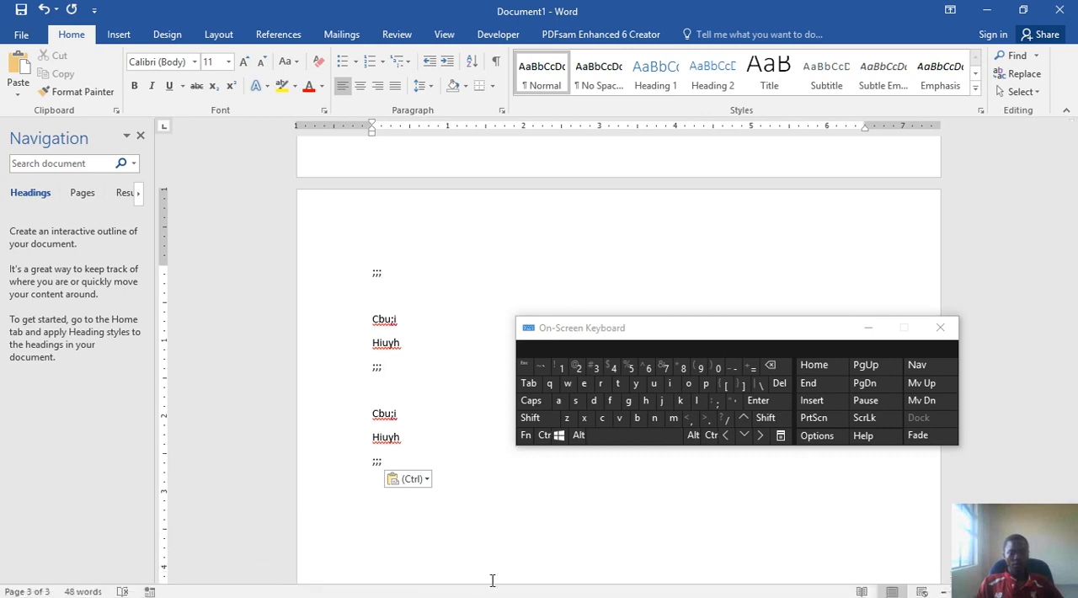
left_click(829, 586)
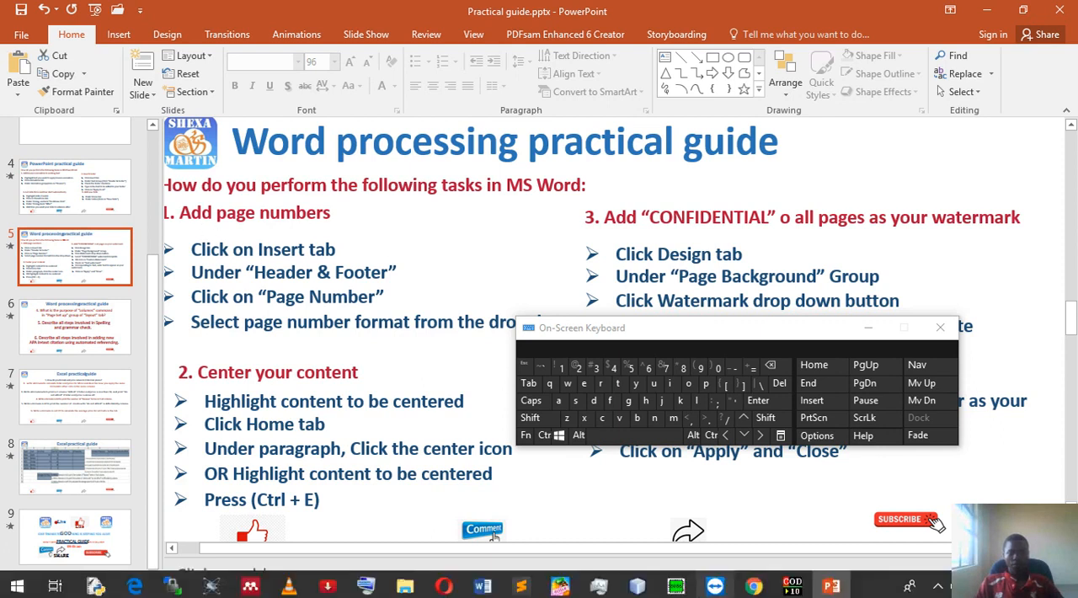
left_click(482, 586)
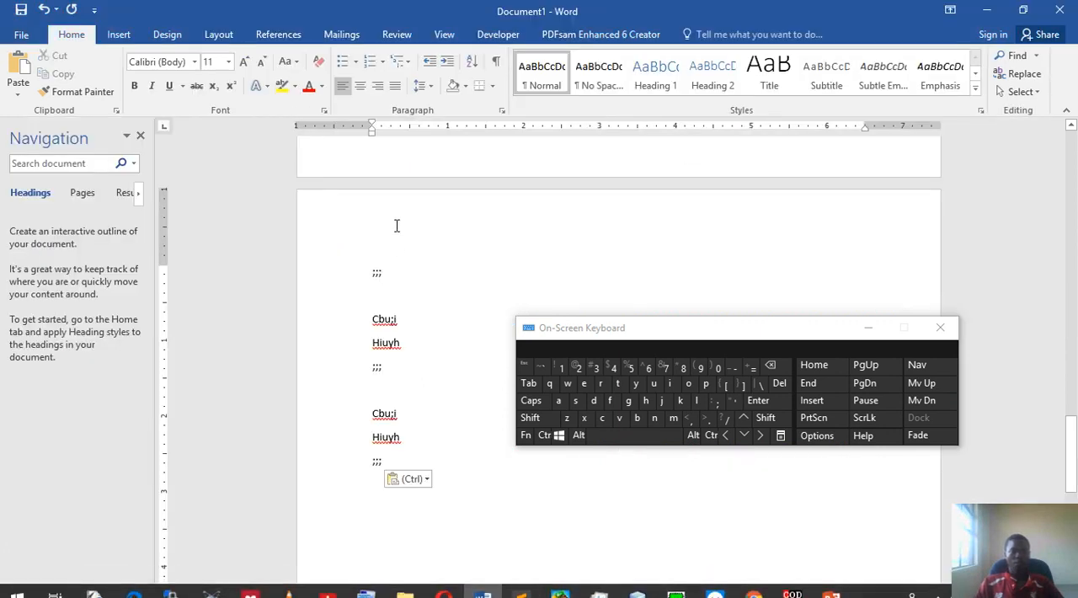
- Add page numbers at the top of the page in the Plain Number 1 format and leave header editing
left_click(118, 35)
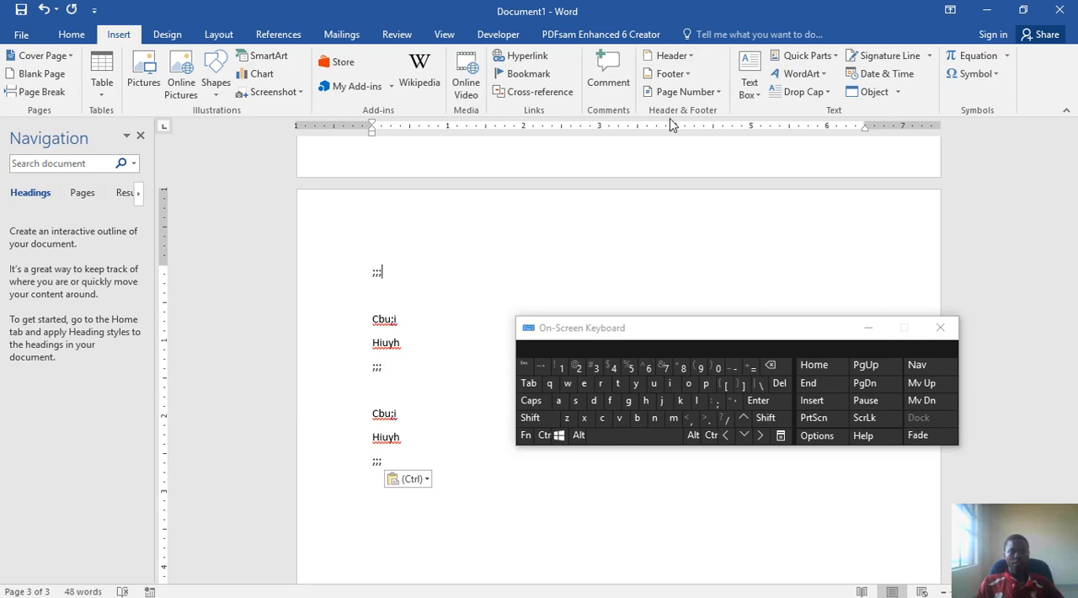
left_click(695, 95)
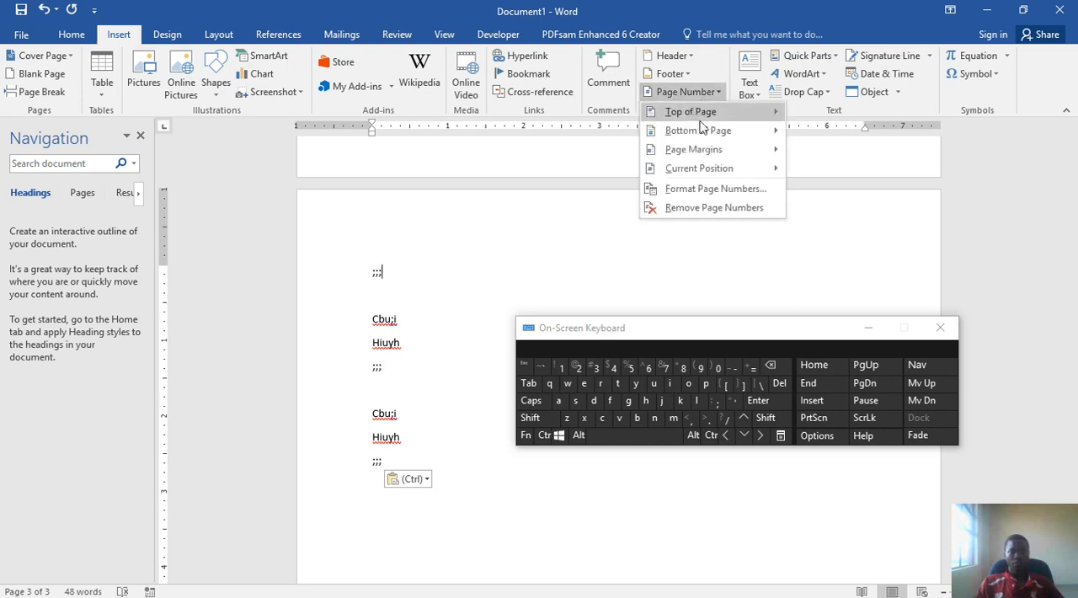
left_click(704, 132)
left_click(706, 113)
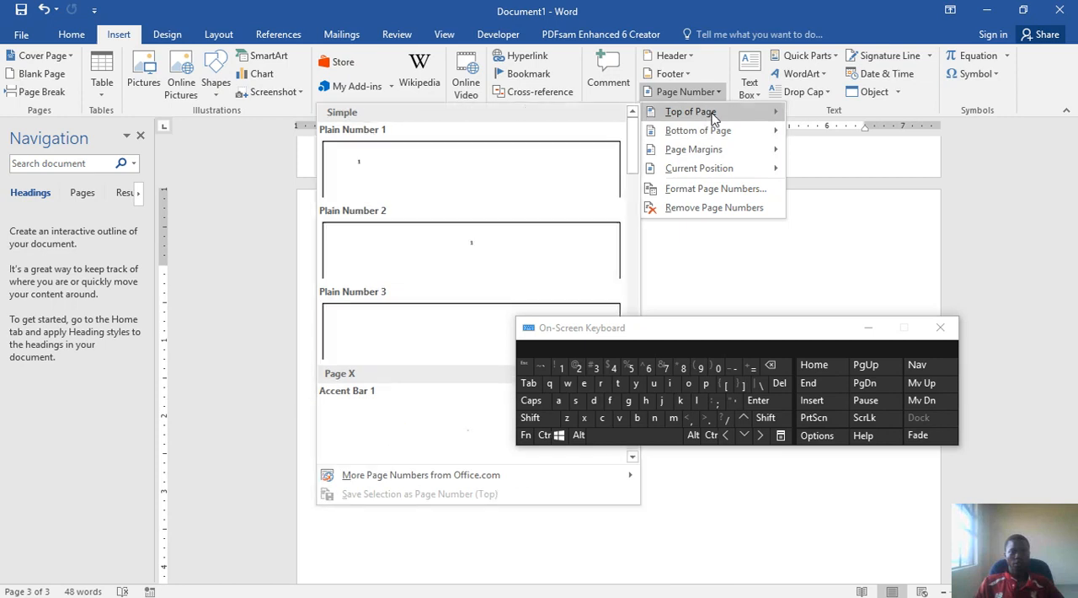
left_click(471, 175)
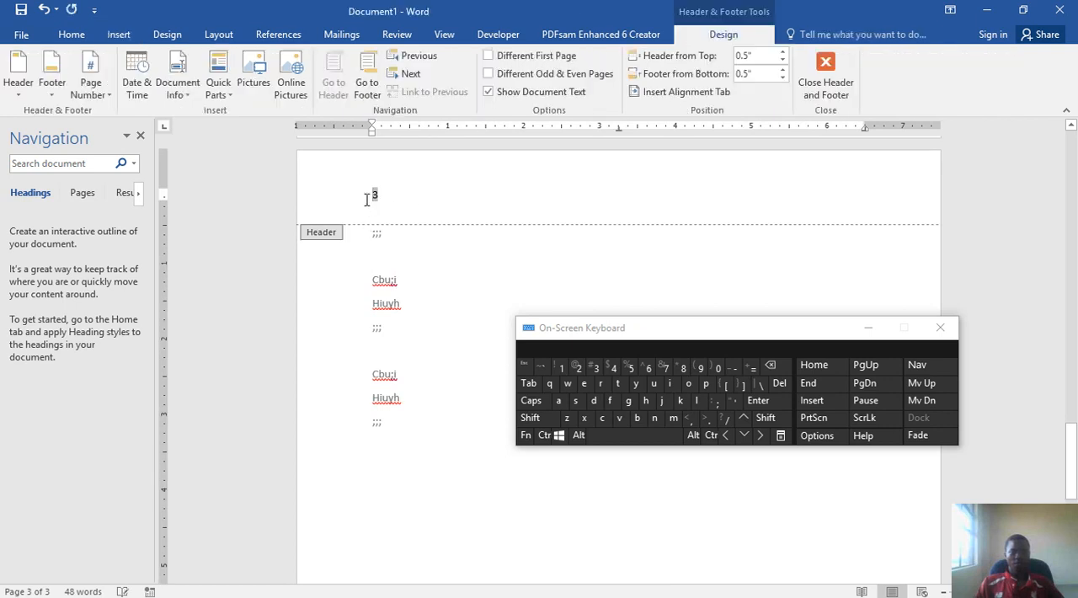
double_click(463, 268)
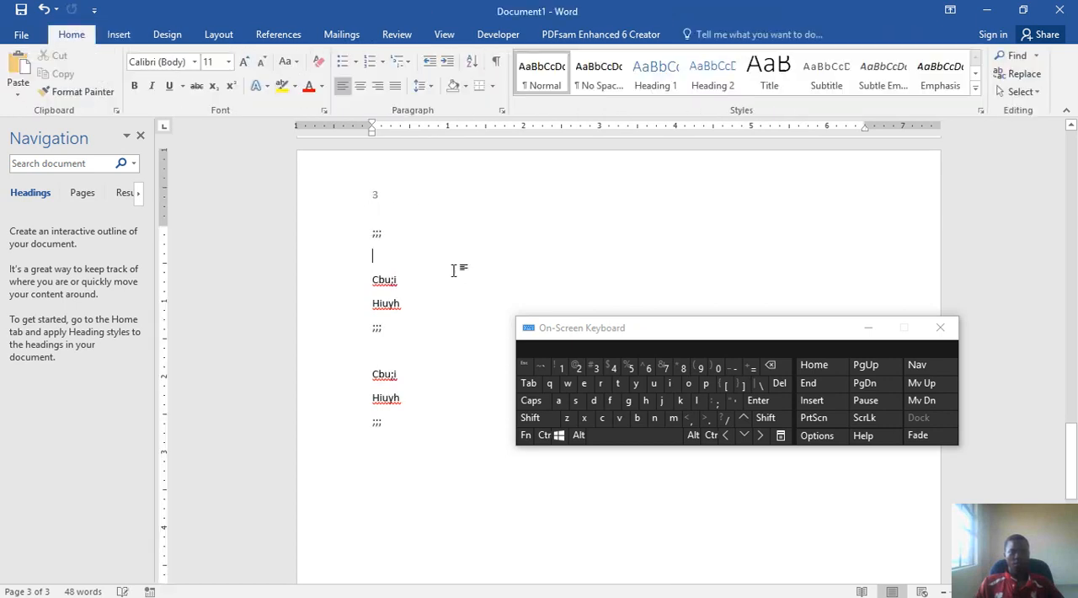
- Examine the header page numbers from the last page back to the first, enlarging the view and minimizing the on-screen keyboard
scroll(476, 249, "up", 2)
scroll(475, 249, "up", 10)
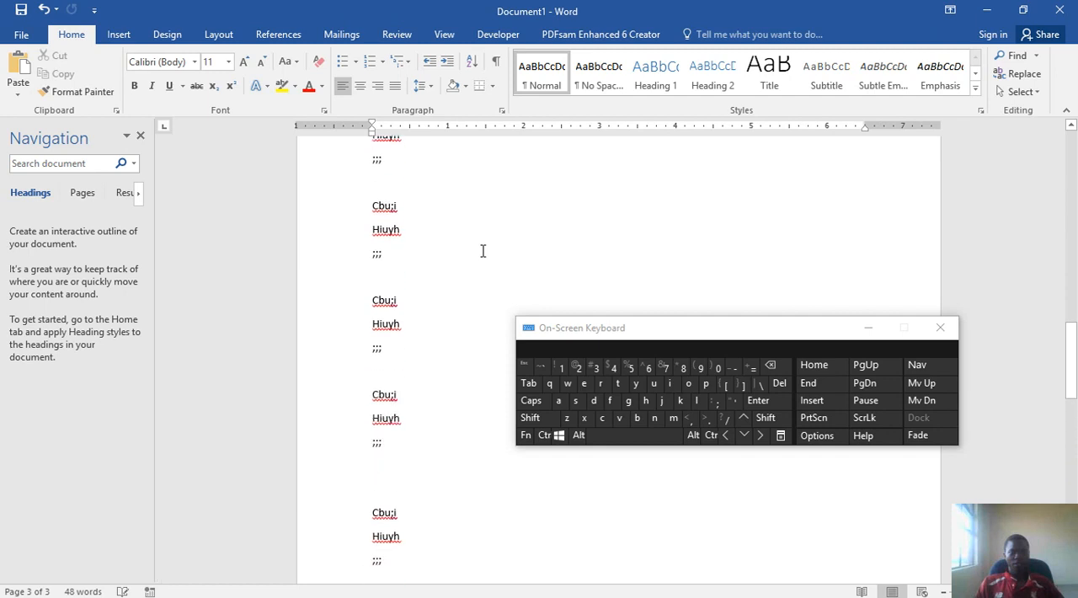
scroll(482, 249, "up", 4)
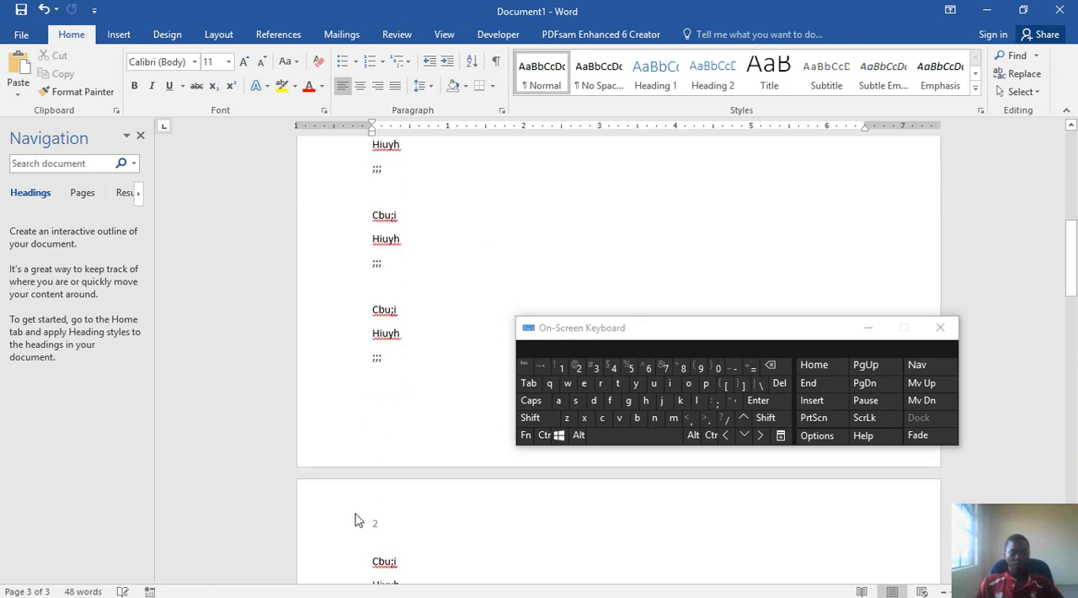
left_click(543, 434)
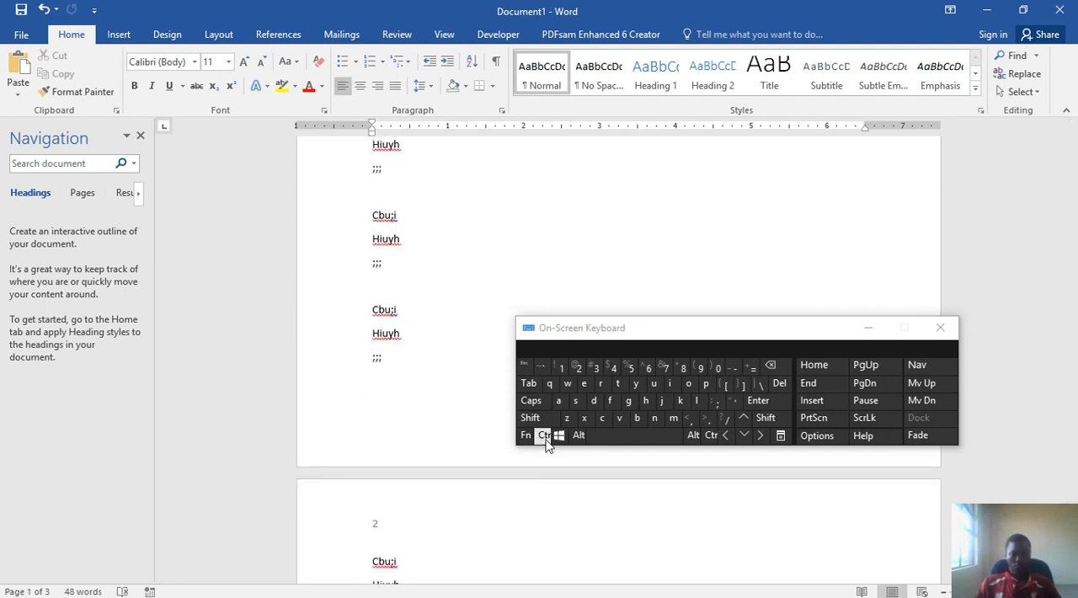
scroll(405, 410, "up", 2)
scroll(405, 409, "up", 3)
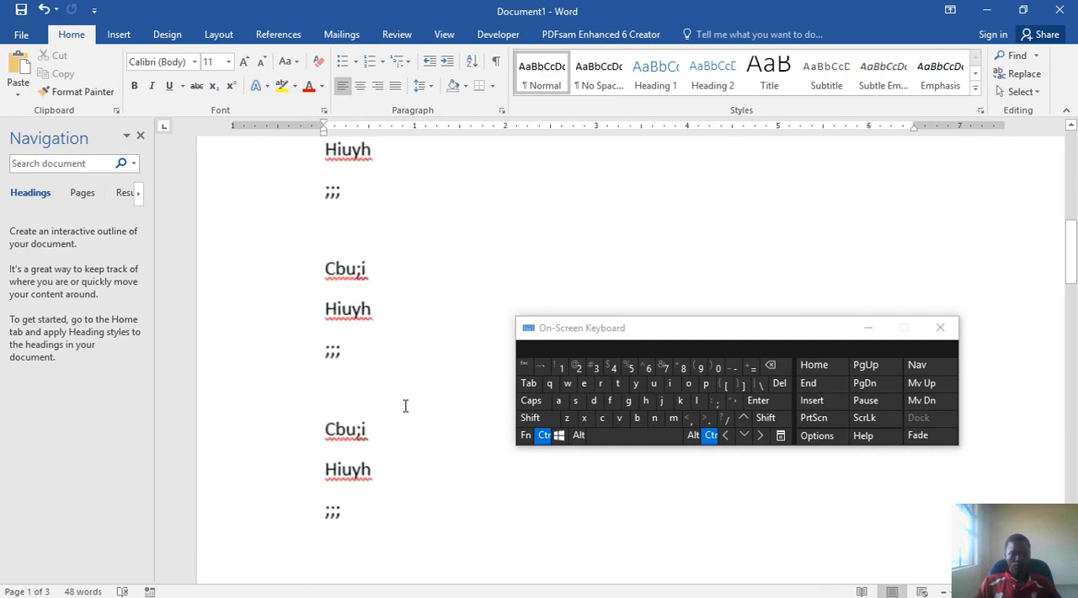
left_click(868, 328)
scroll(580, 343, "up", 5)
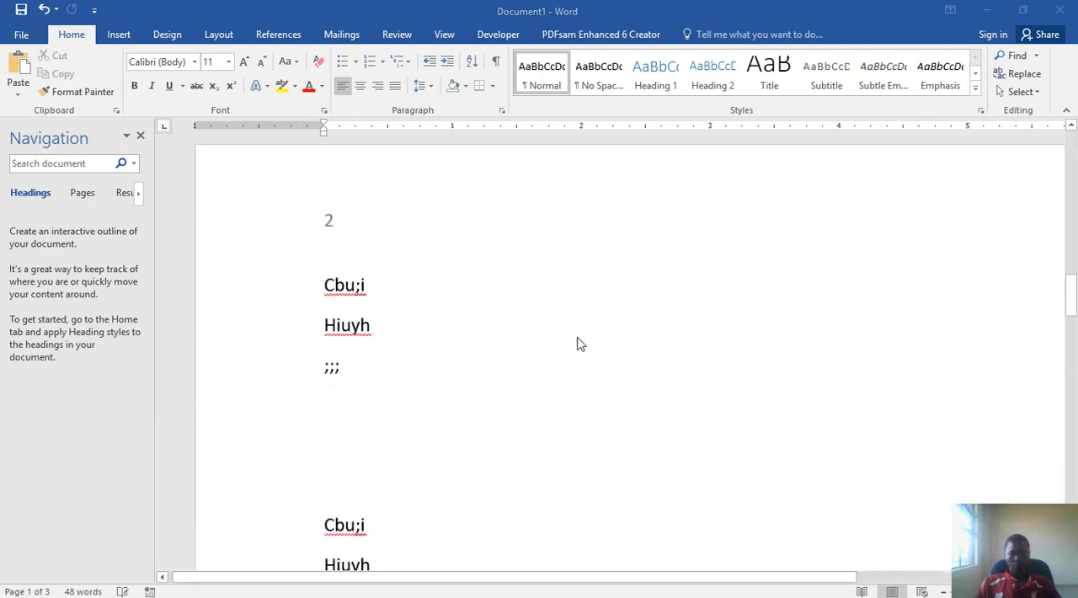
scroll(590, 332, "up", 5)
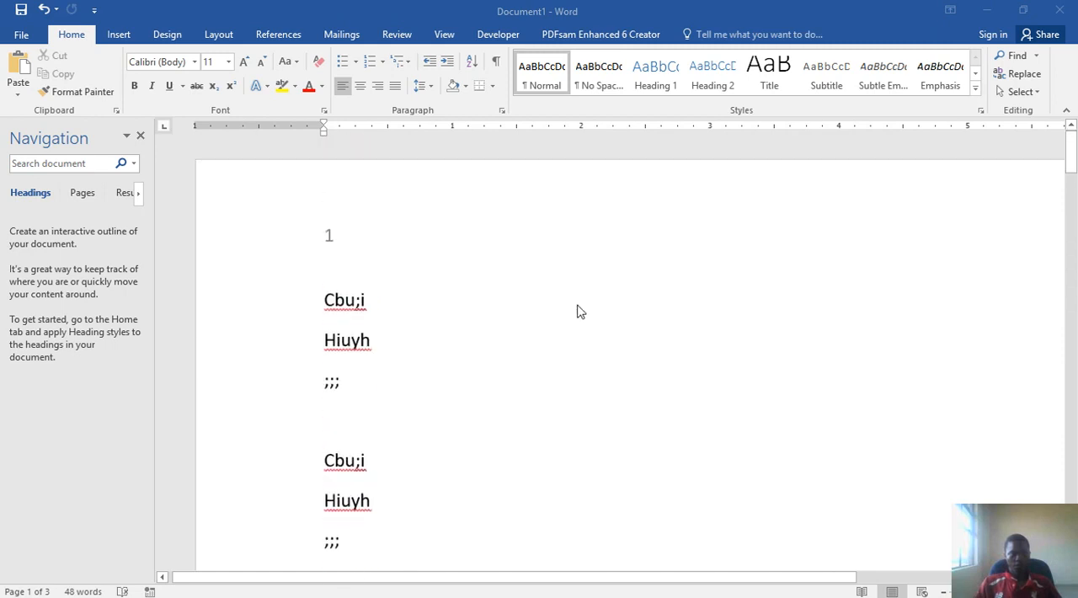
- Read the instructions for centering content in the PowerPoint practical guide and return to the Word document
left_click(988, 16)
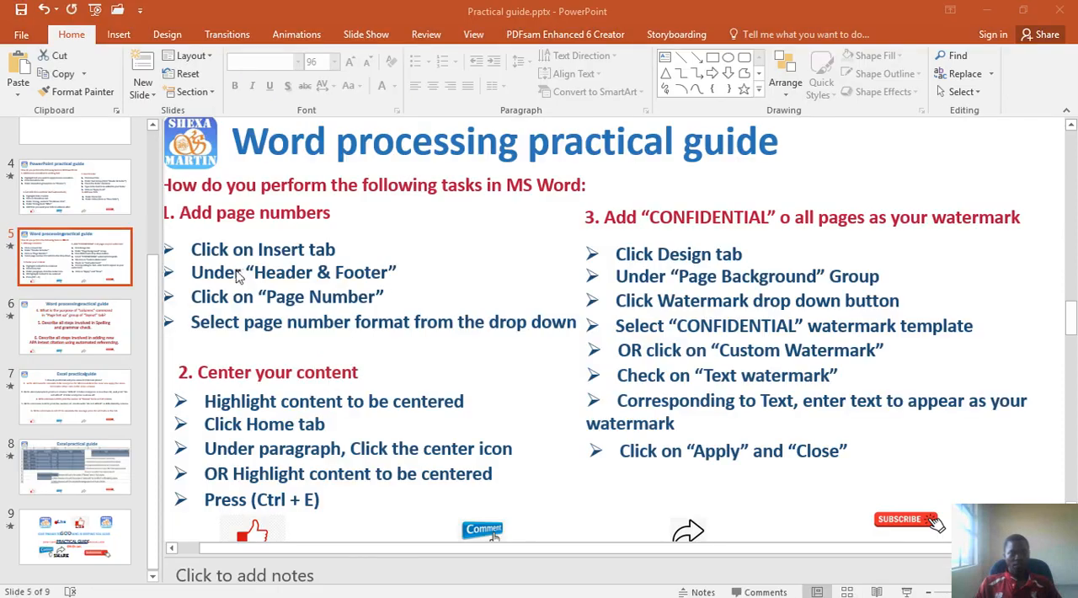
left_click(303, 500)
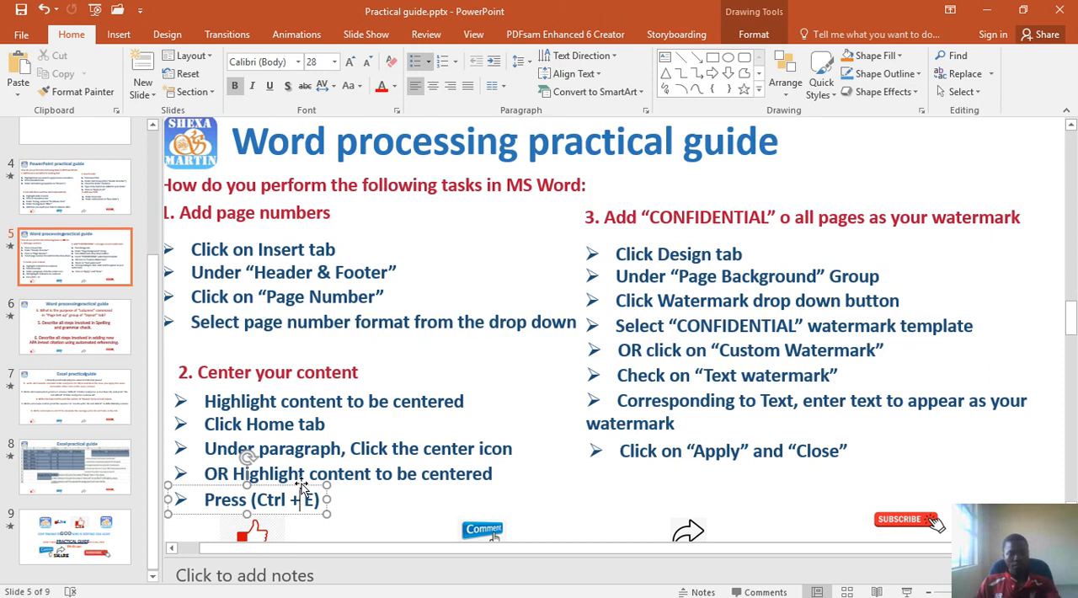
mouse_move(542, 592)
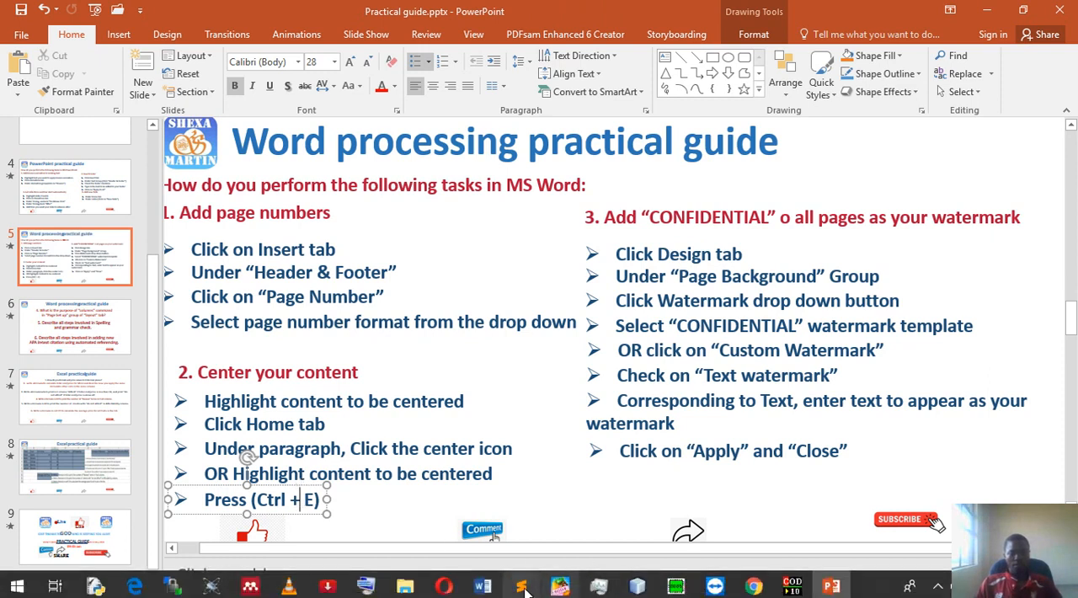
left_click(483, 585)
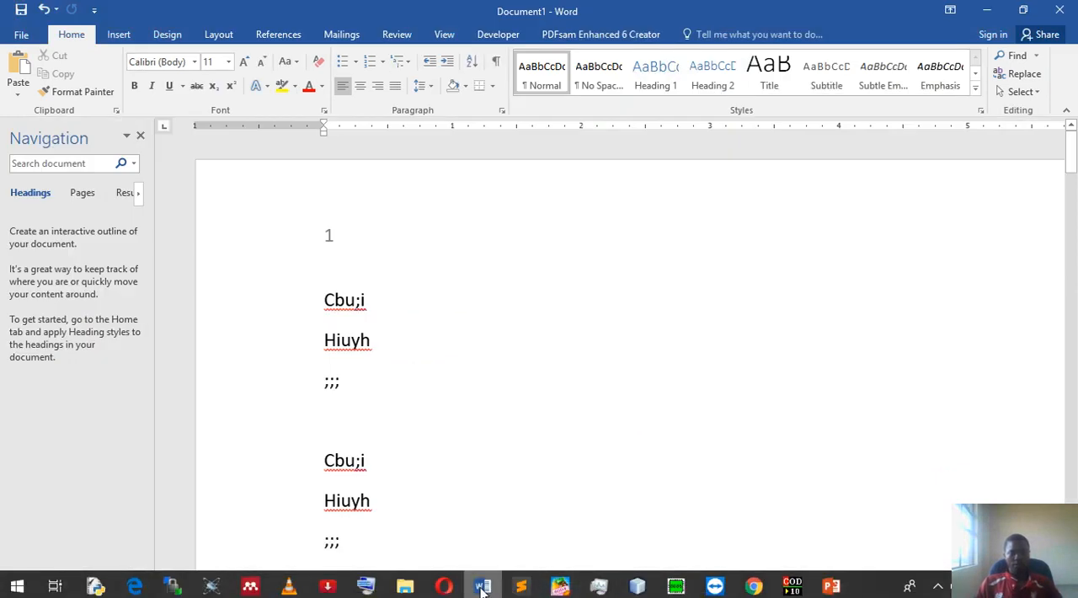
- Center the first three-line block of text (Cbu;i, Hiuyh, ;;;) on page 1
left_click(382, 347)
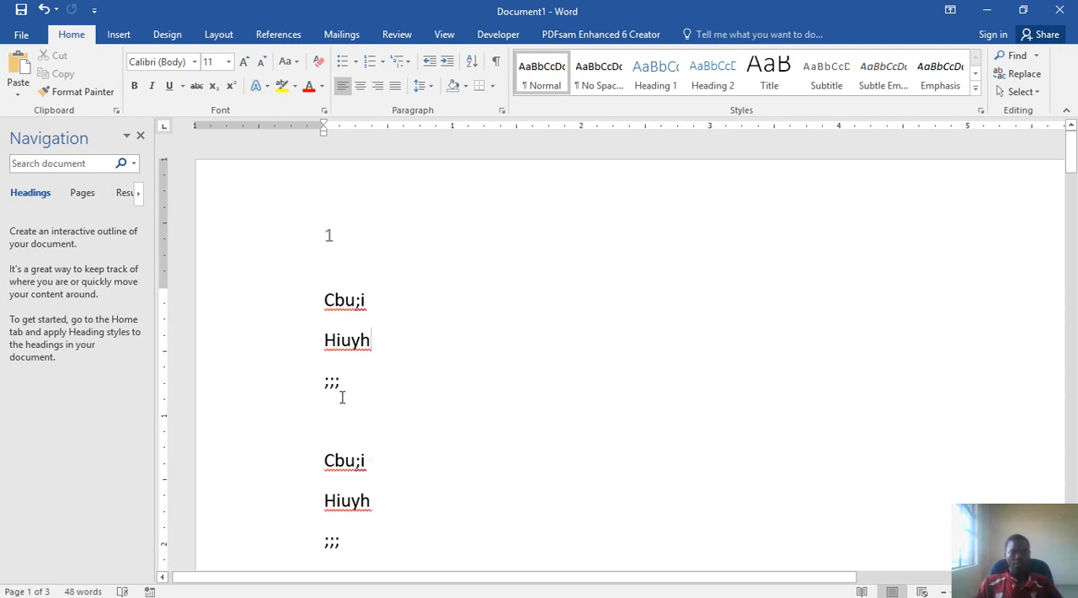
left_click_drag(320, 352, 322, 297)
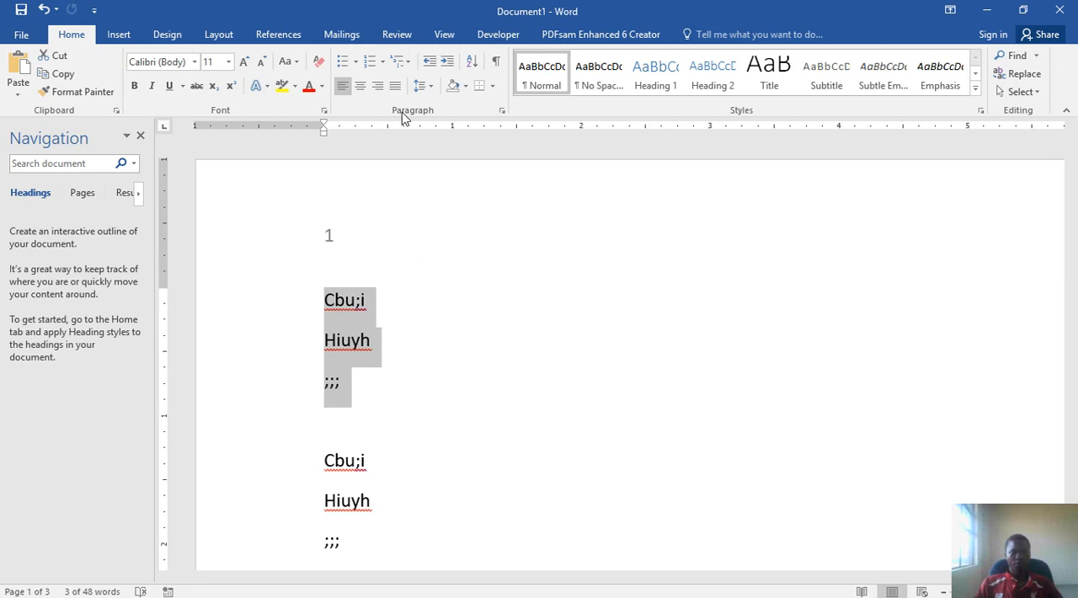
left_click(359, 87)
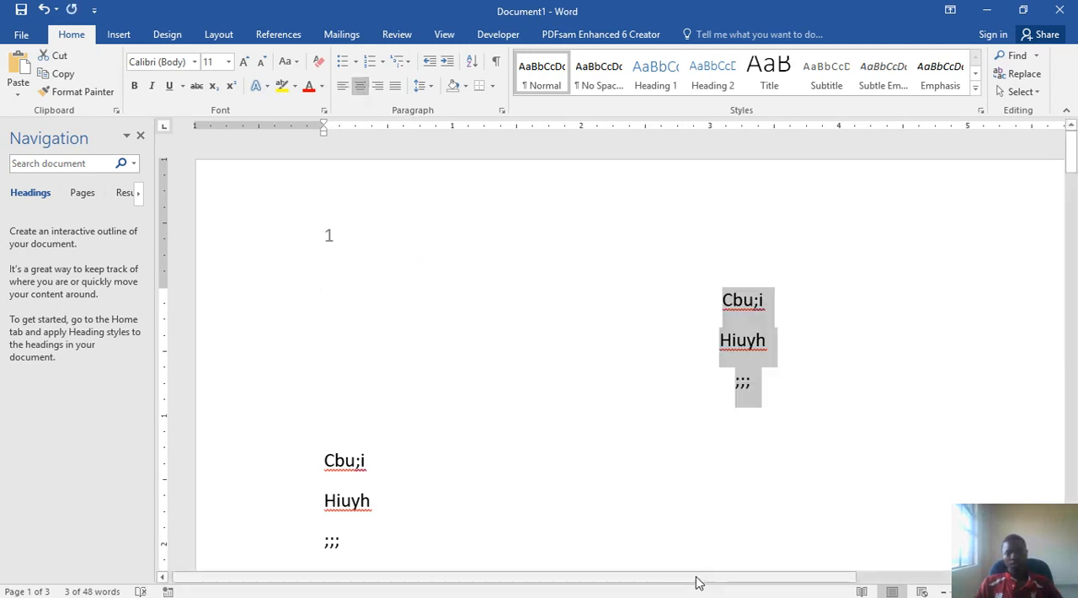
- Right-align the last line of the second text block and the whole first three-line block on page 1
double_click(724, 565)
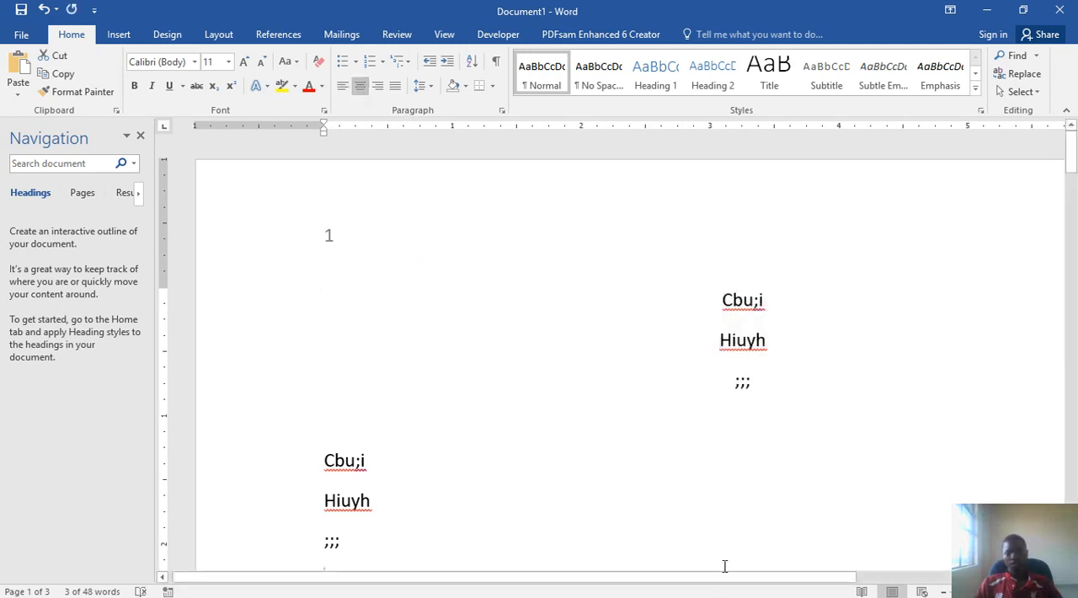
left_click(943, 592)
left_click(943, 592)
left_click(943, 591)
left_click(943, 591)
left_click(943, 591)
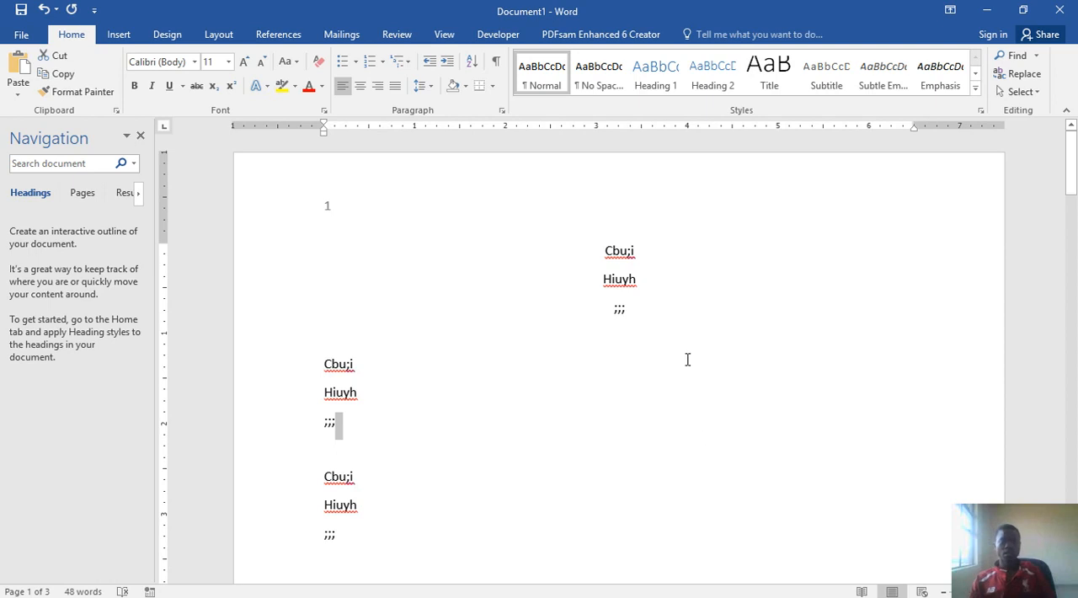
left_click(378, 87)
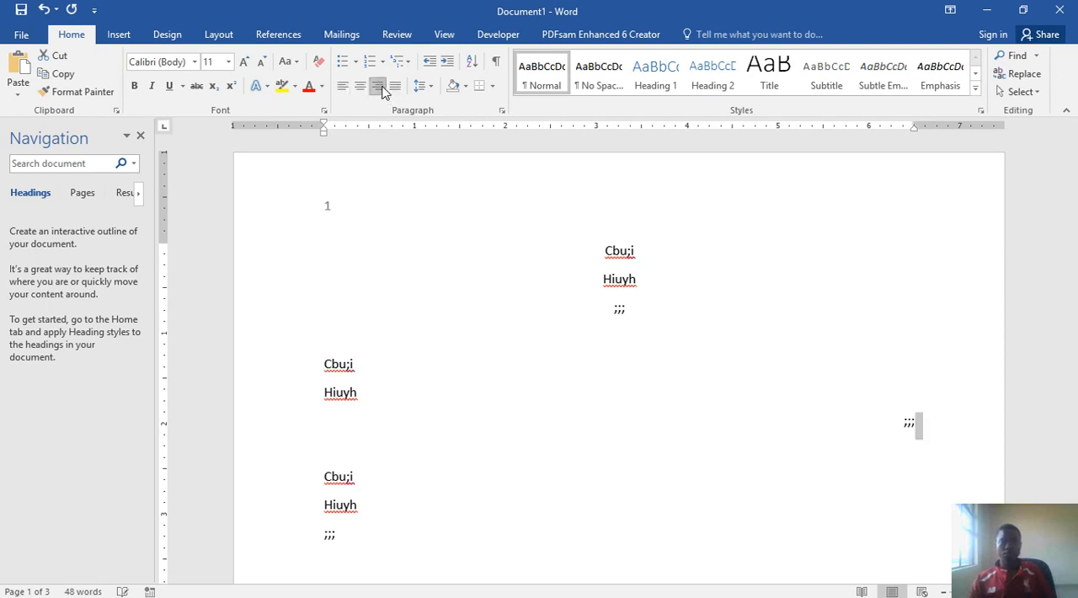
left_click_drag(626, 301, 577, 241)
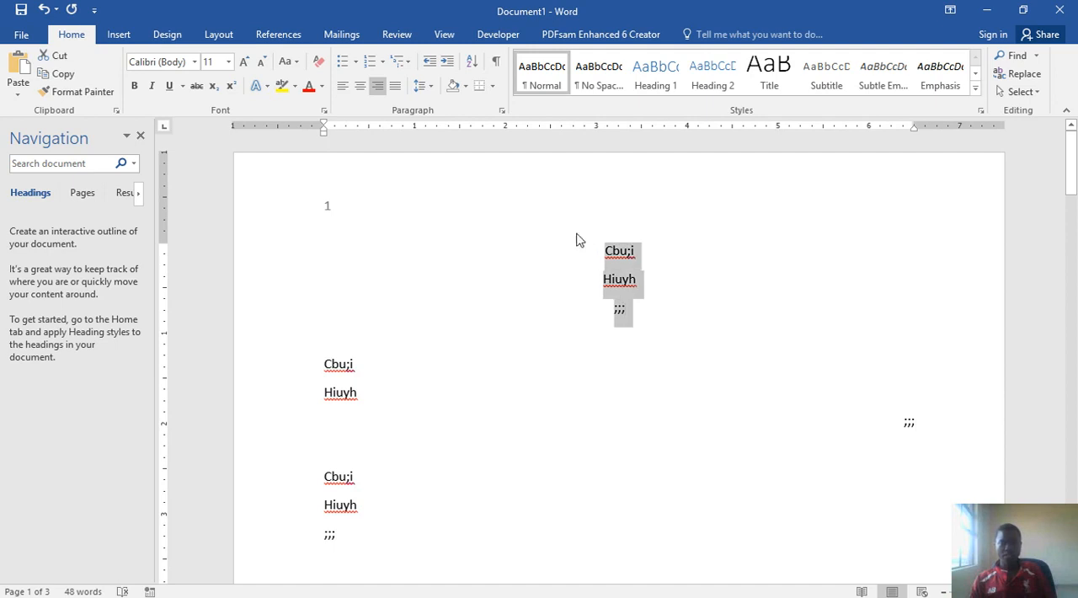
left_click(379, 87)
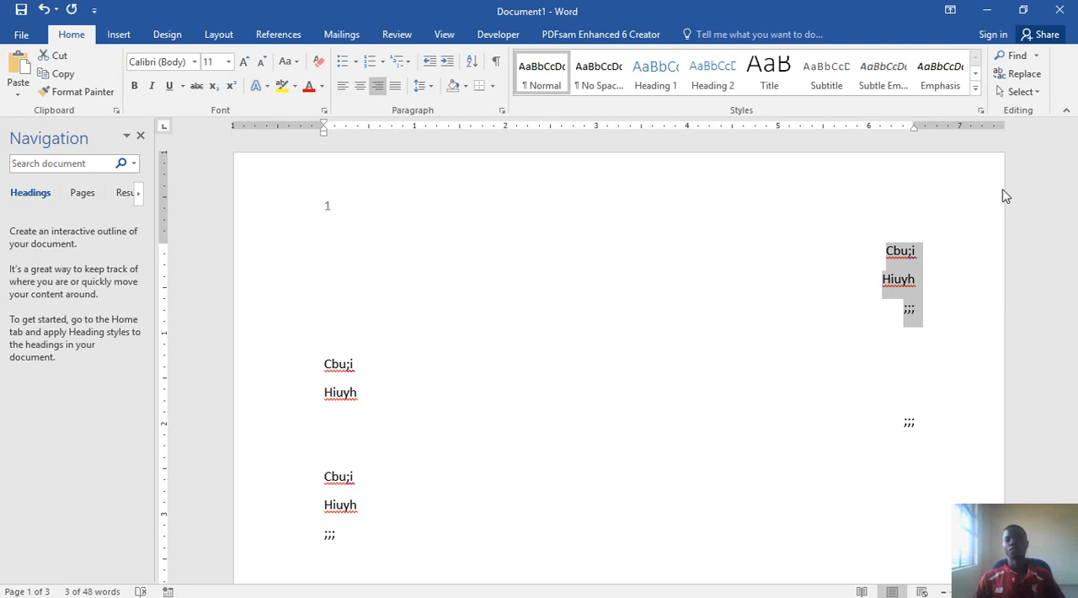
- Switch to the PowerPoint practical guide to check the watermark instructions, and return to the Word document
left_click(989, 8)
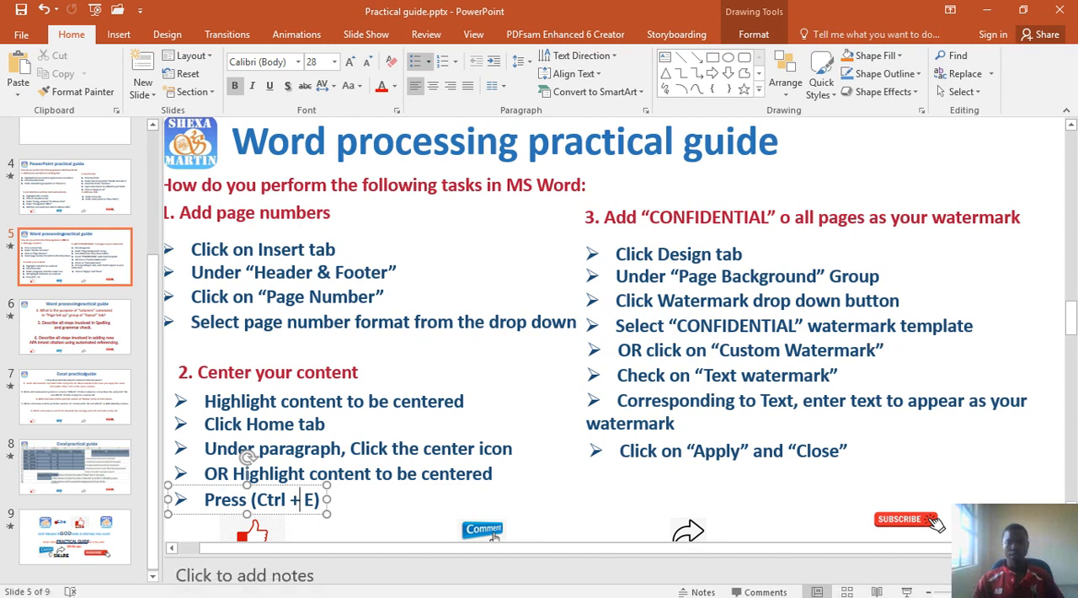
left_click(488, 587)
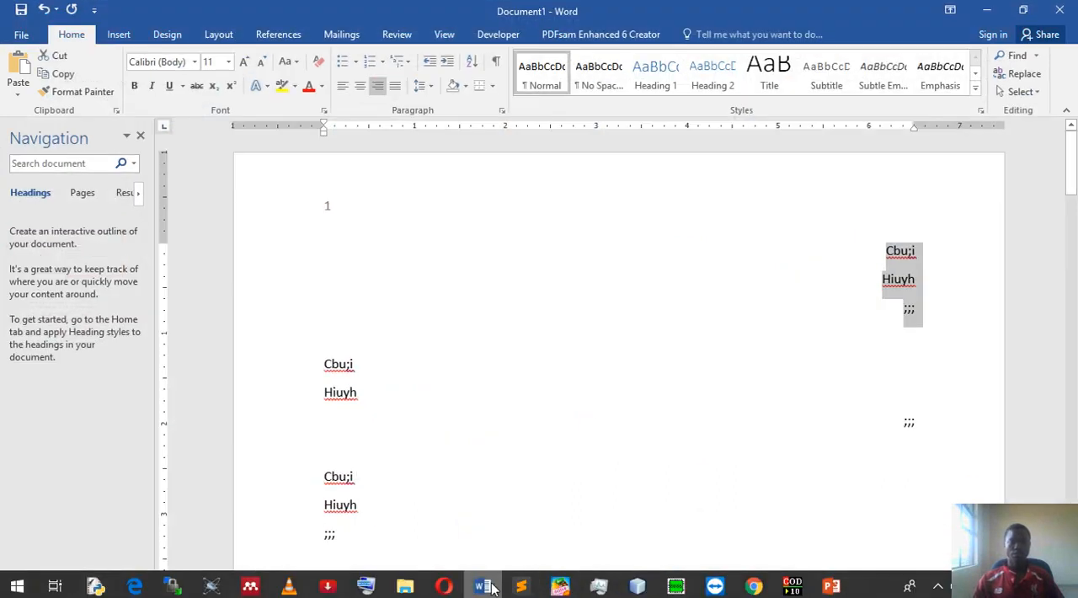
- Start a custom text watermark for the document and turn on capital letters on the on-screen keyboard
left_click(168, 34)
left_click(945, 91)
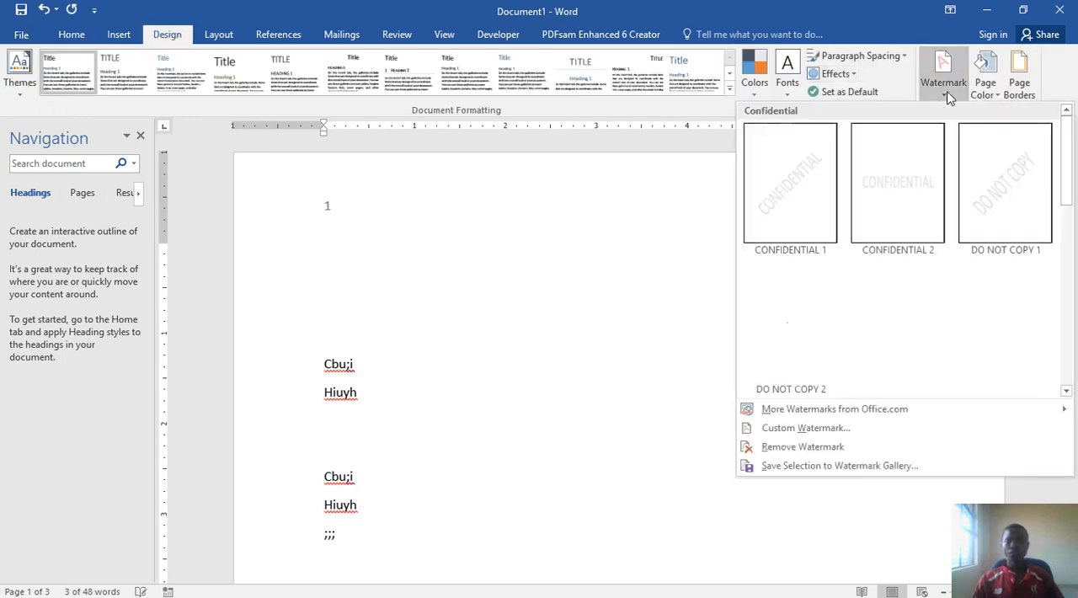
left_click(839, 429)
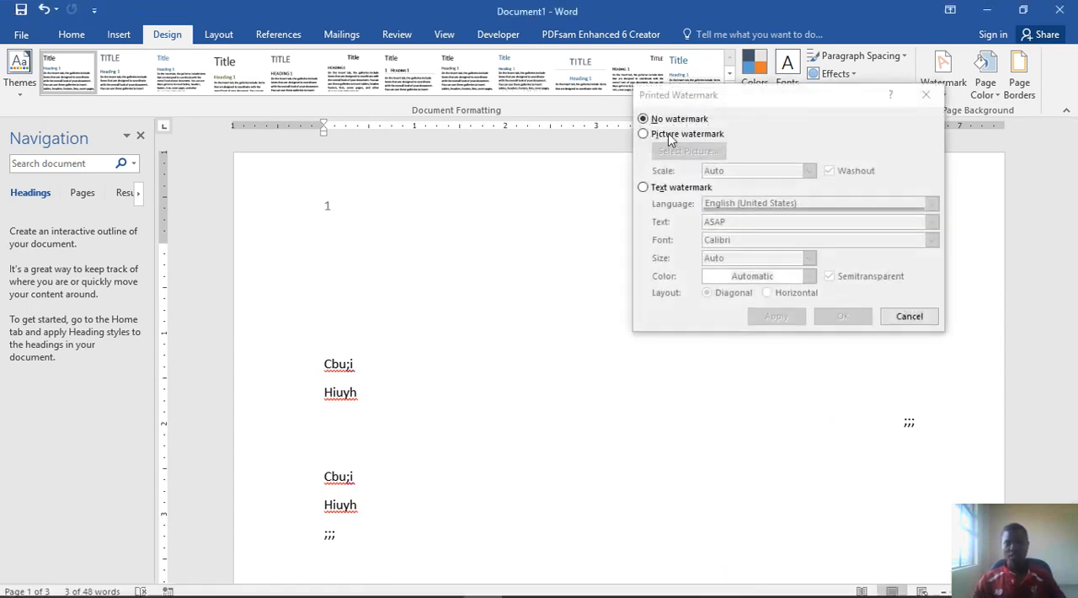
left_click(644, 188)
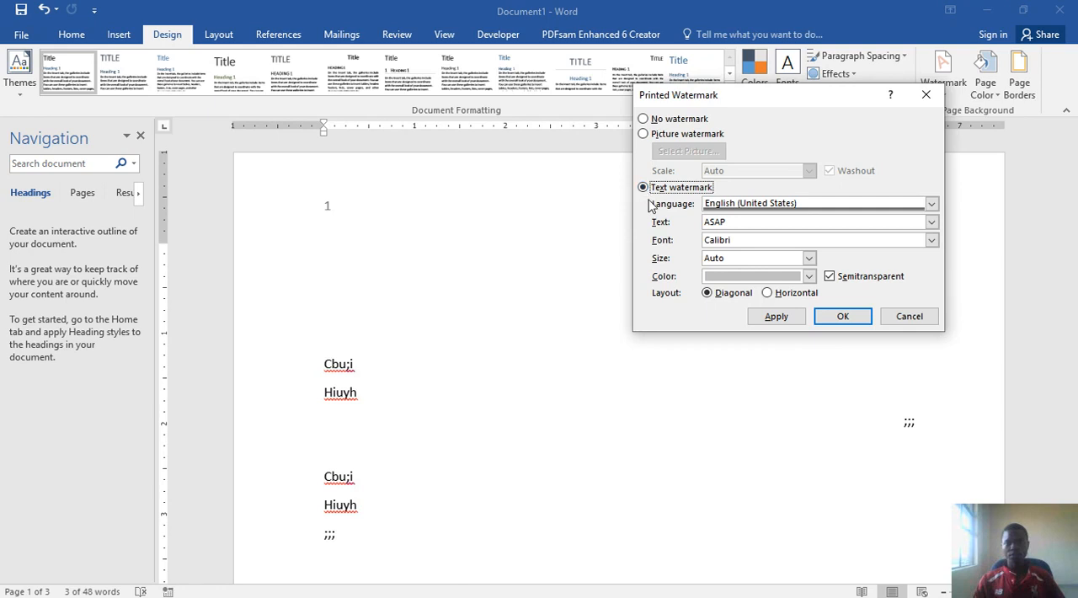
double_click(719, 223)
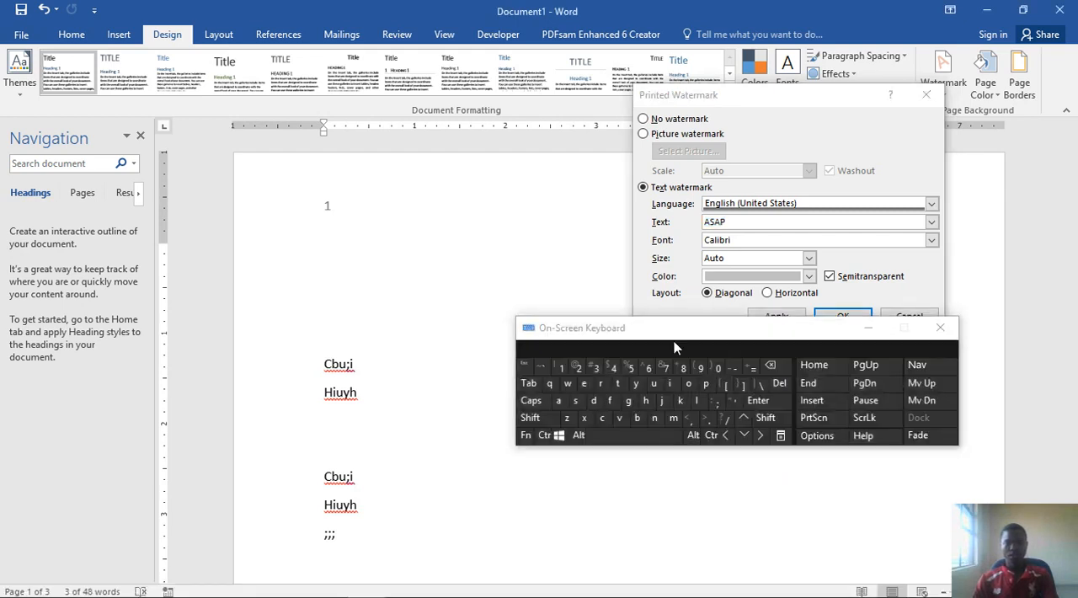
left_click(530, 419)
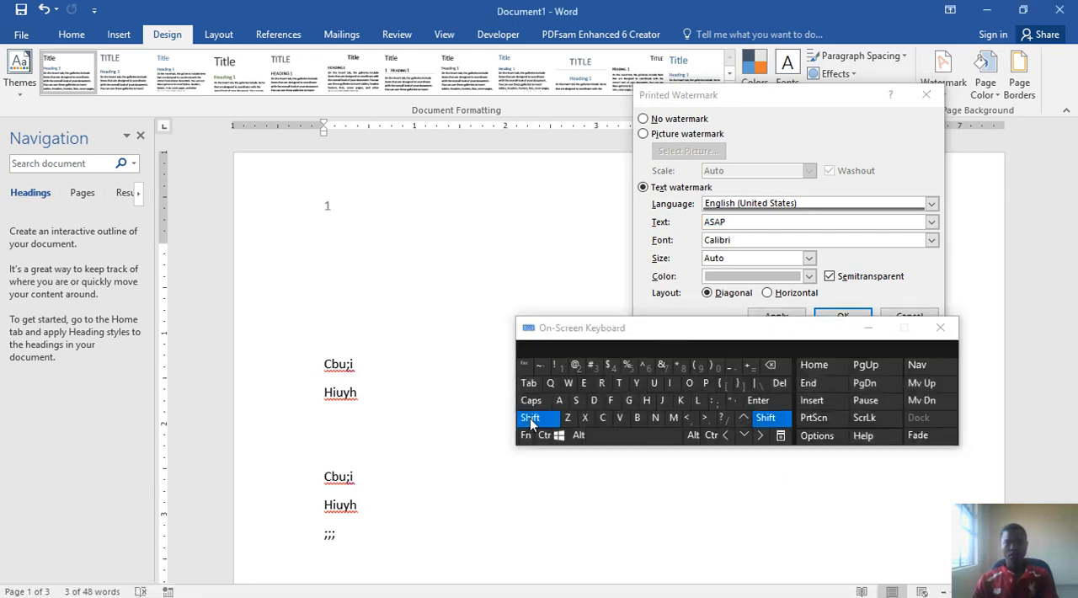
left_click(528, 401)
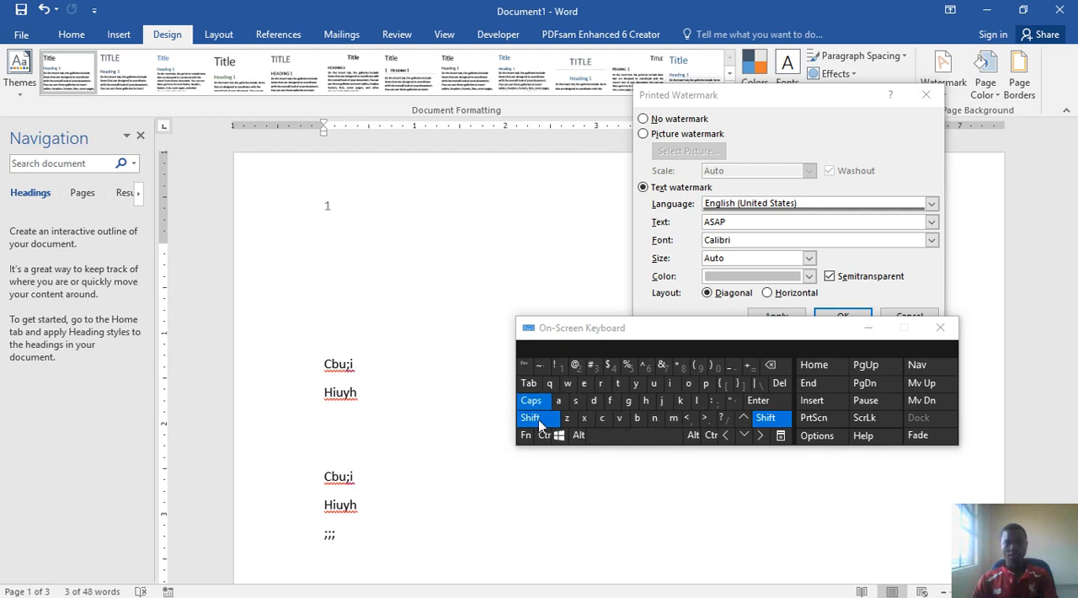
left_click(530, 418)
left_click(602, 418)
left_click(689, 386)
left_click(653, 418)
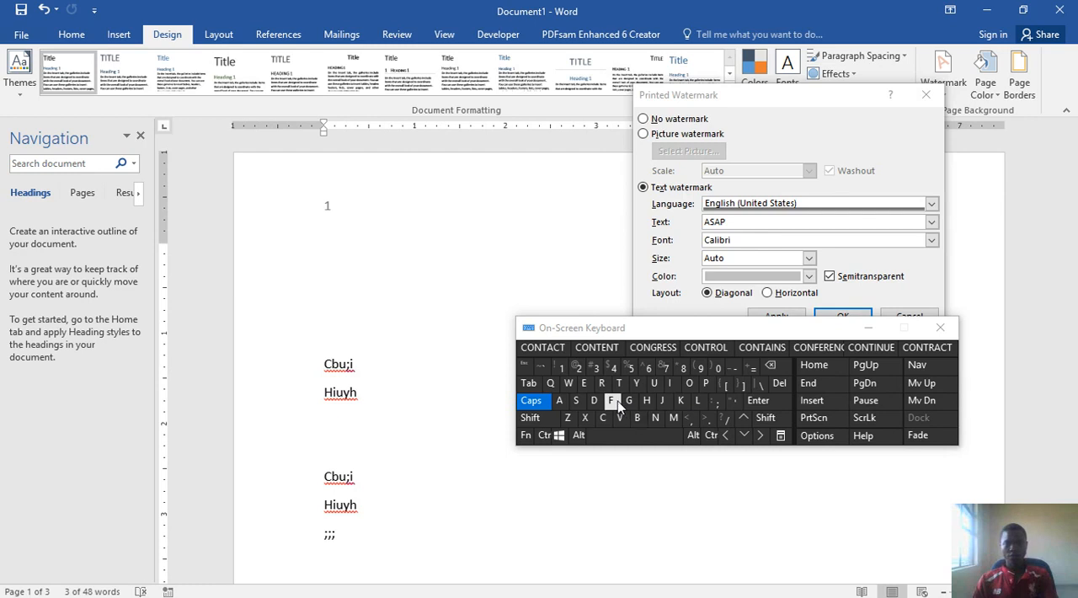
left_click(615, 403)
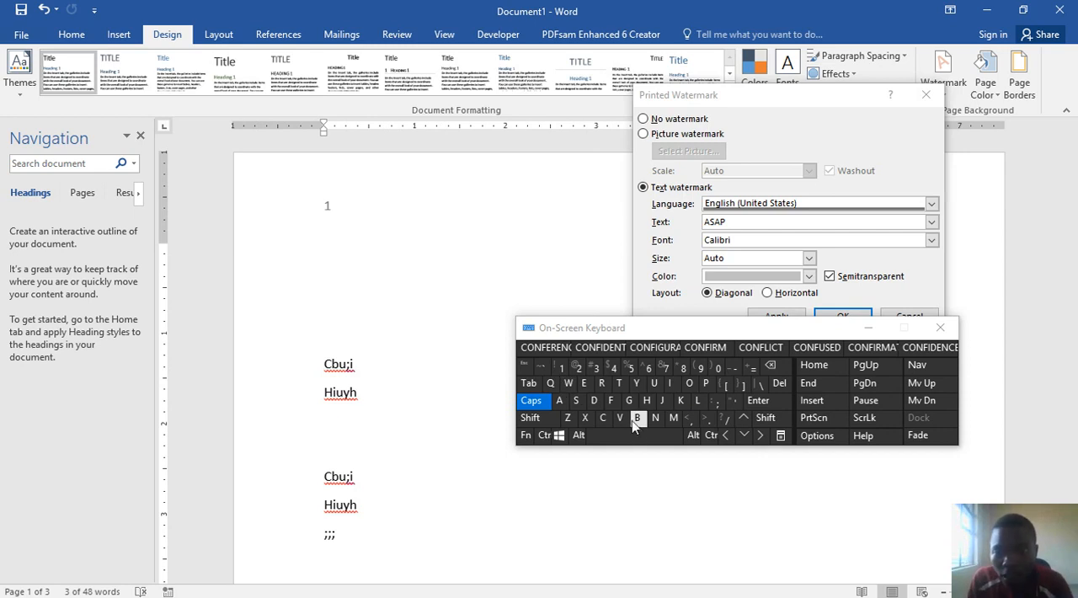
- Replace the watermark text with CONFIDENTIAL and apply it to the document
left_click(739, 221)
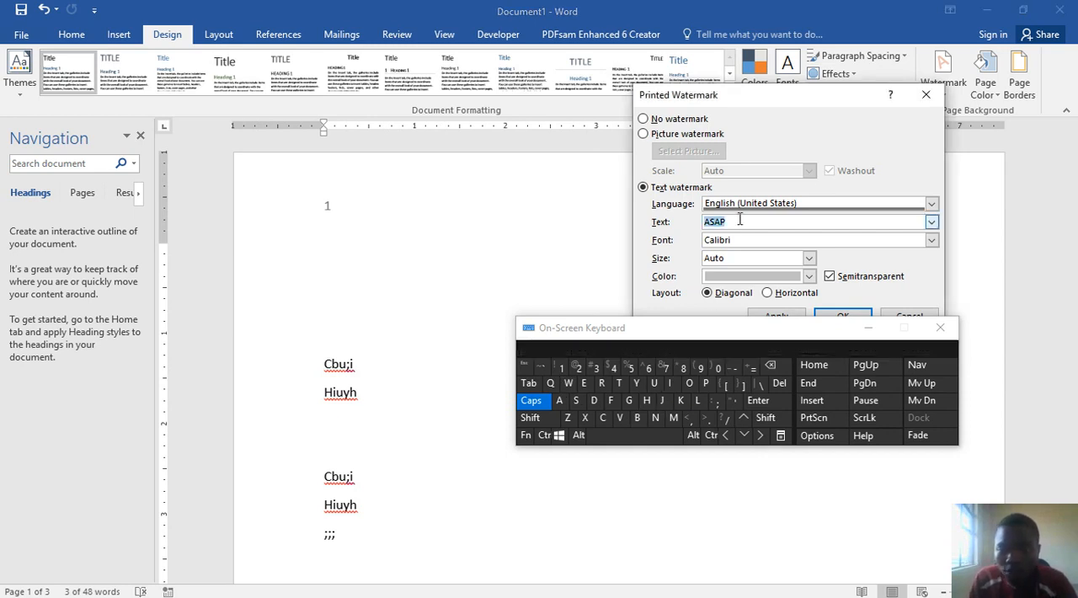
left_click(602, 417)
left_click(689, 383)
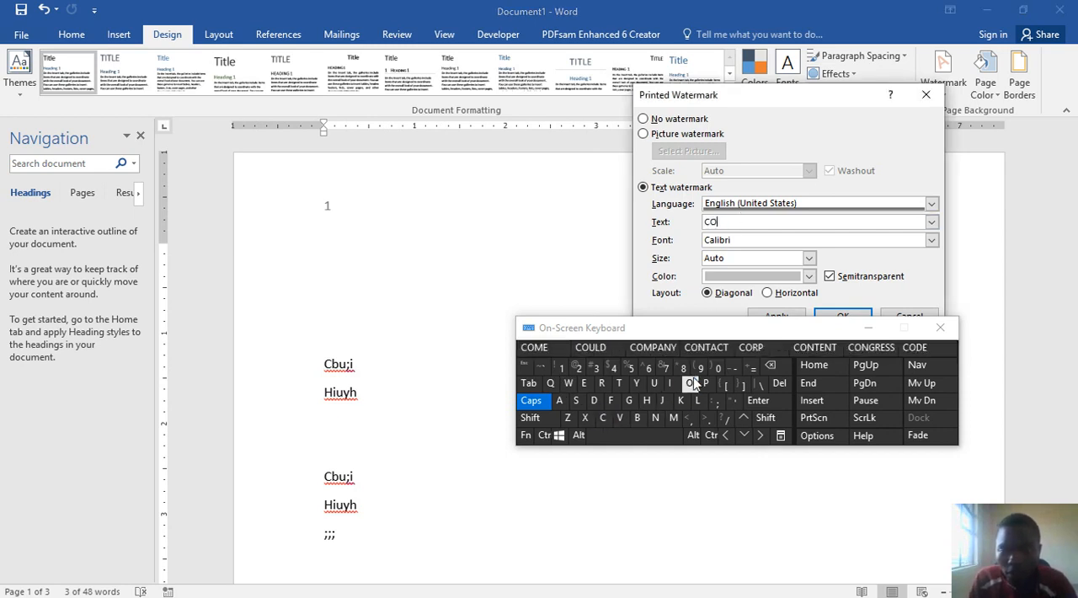
left_click(655, 418)
left_click(610, 401)
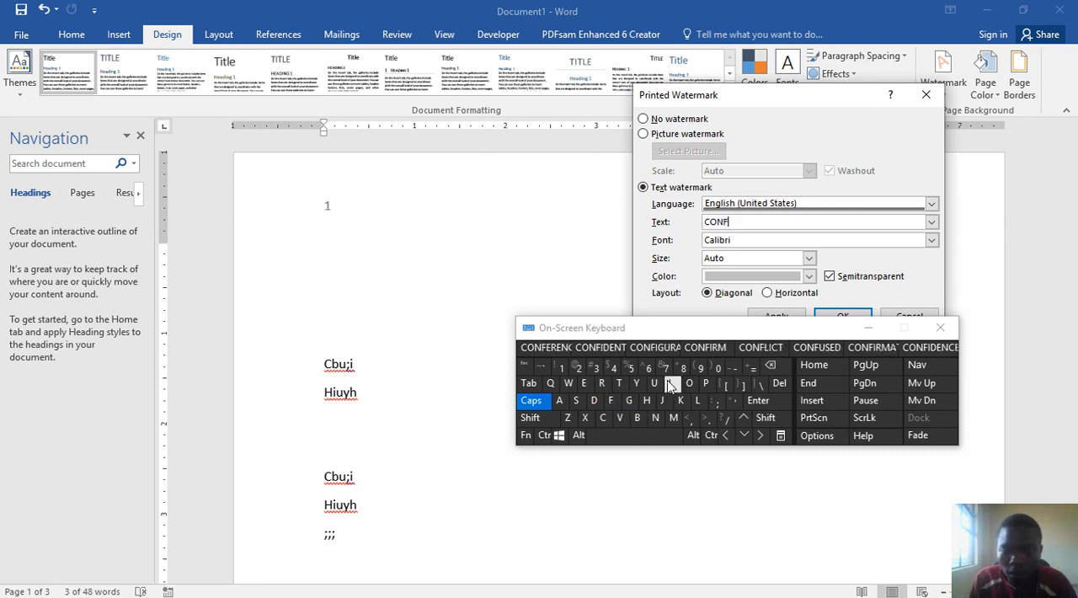
left_click(670, 385)
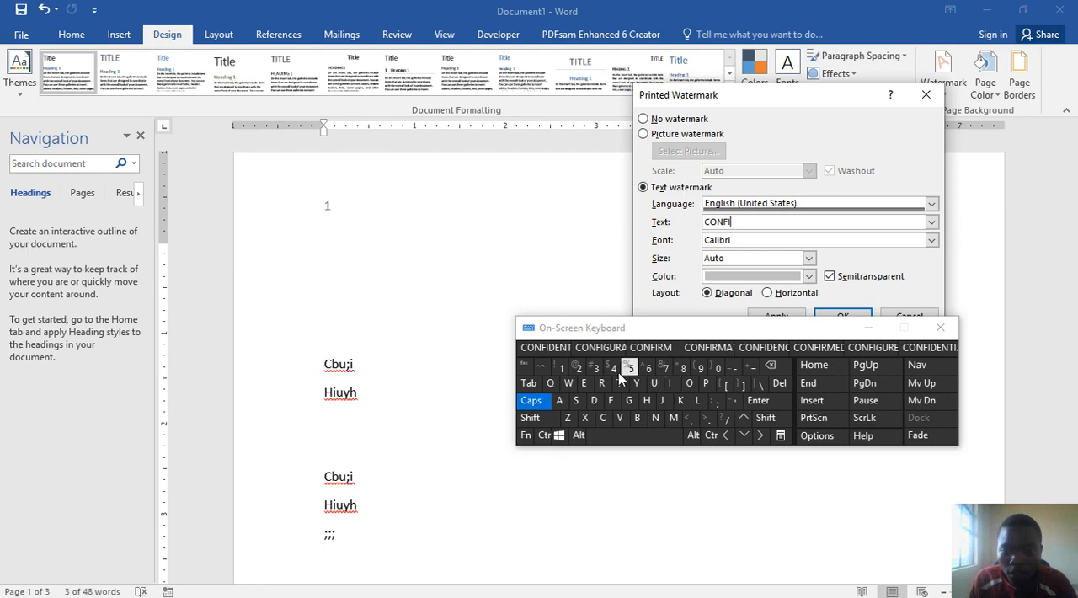
left_click(546, 346)
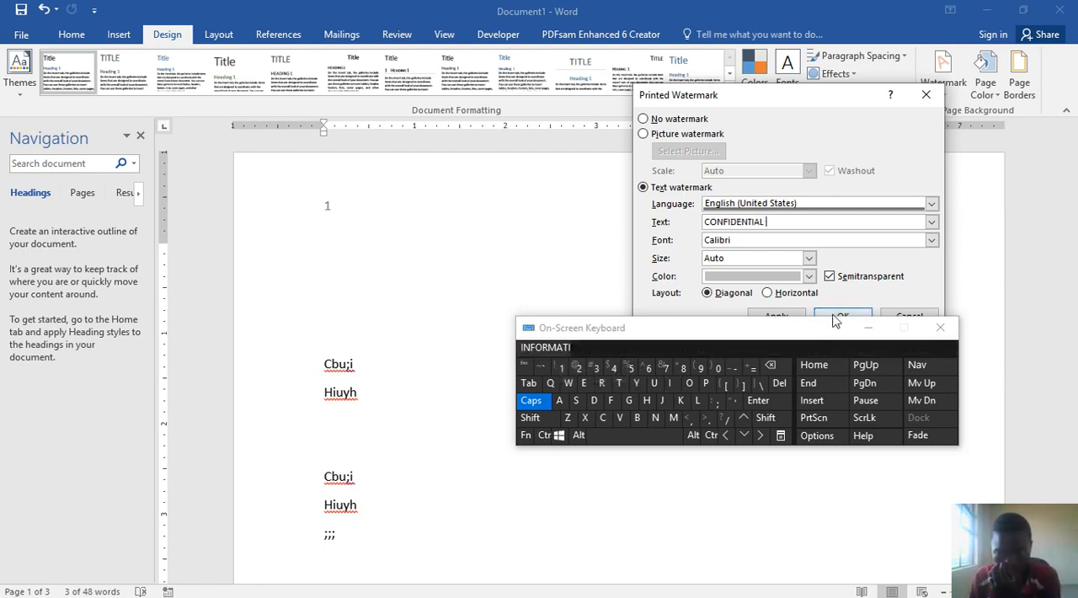
left_click_drag(741, 329, 732, 391)
left_click(782, 320)
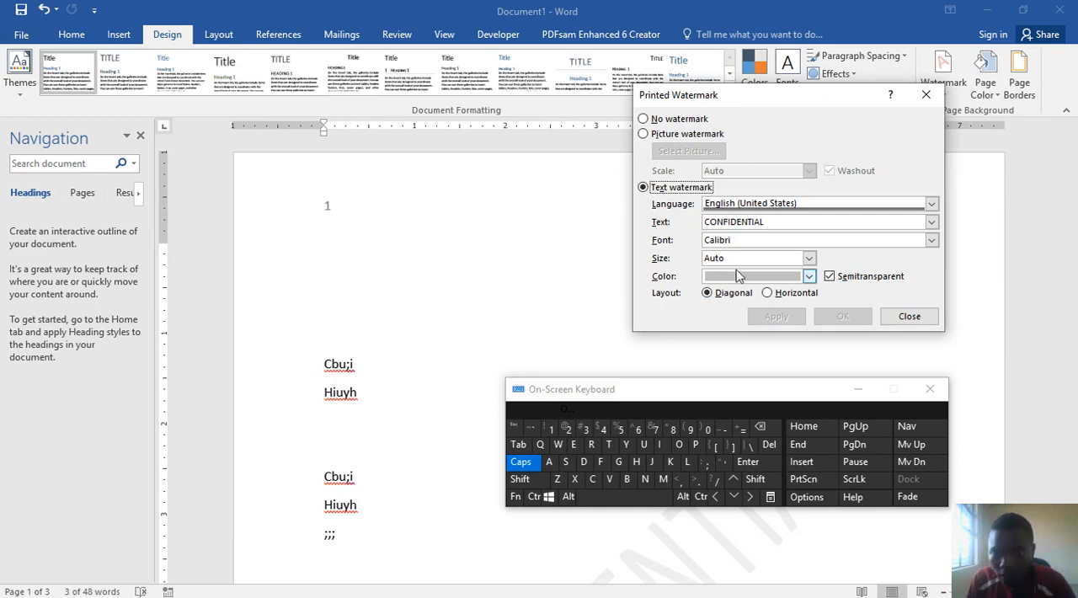
- Change the CONFIDENTIAL watermark's color to a dark blue theme shade, apply it and close the watermark settings
left_click(808, 276)
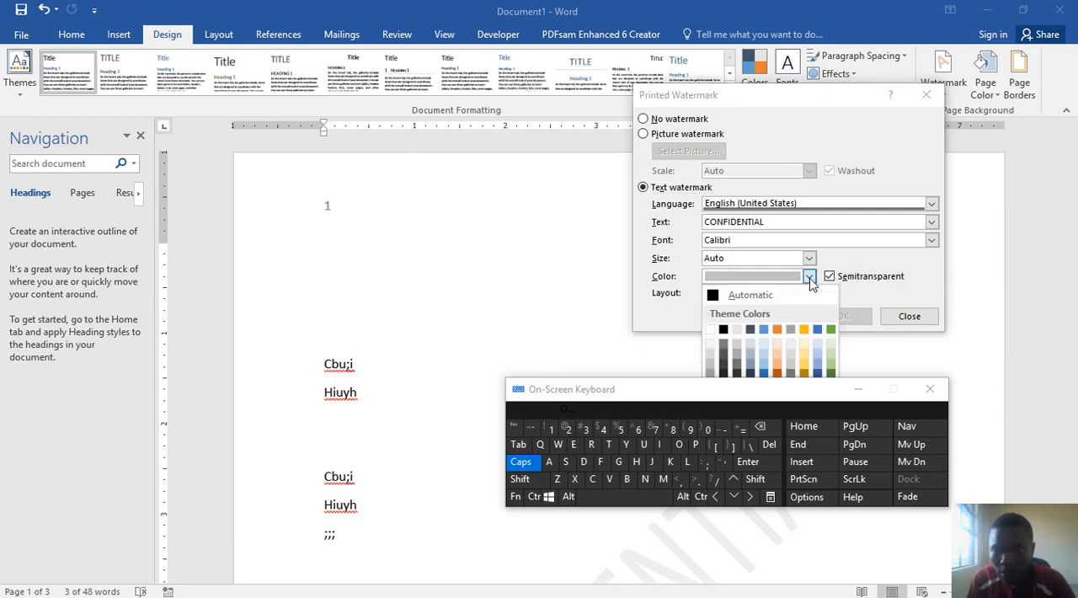
left_click(765, 373)
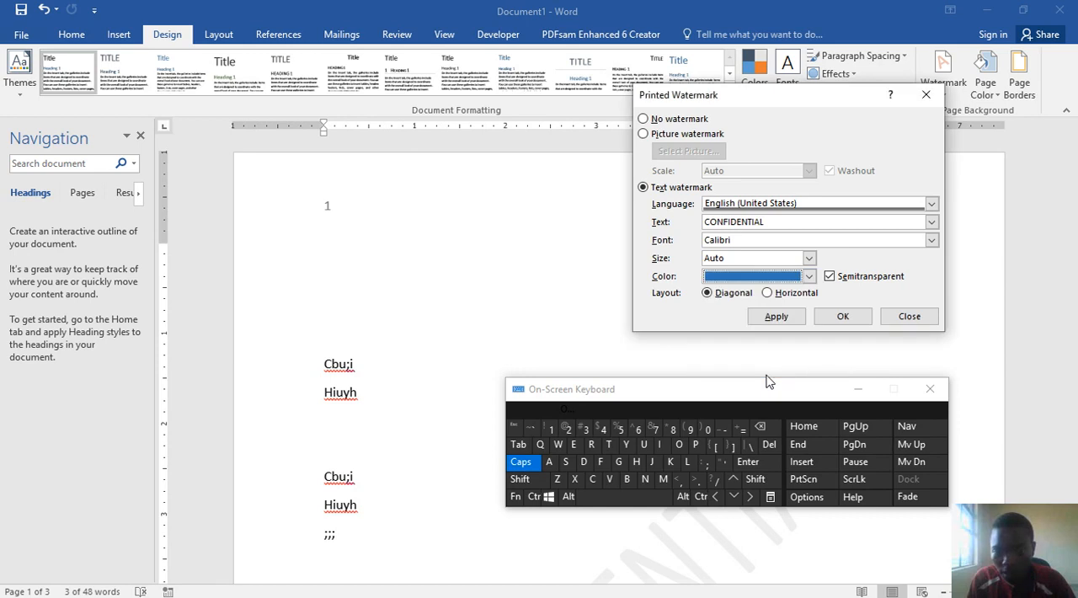
left_click(768, 318)
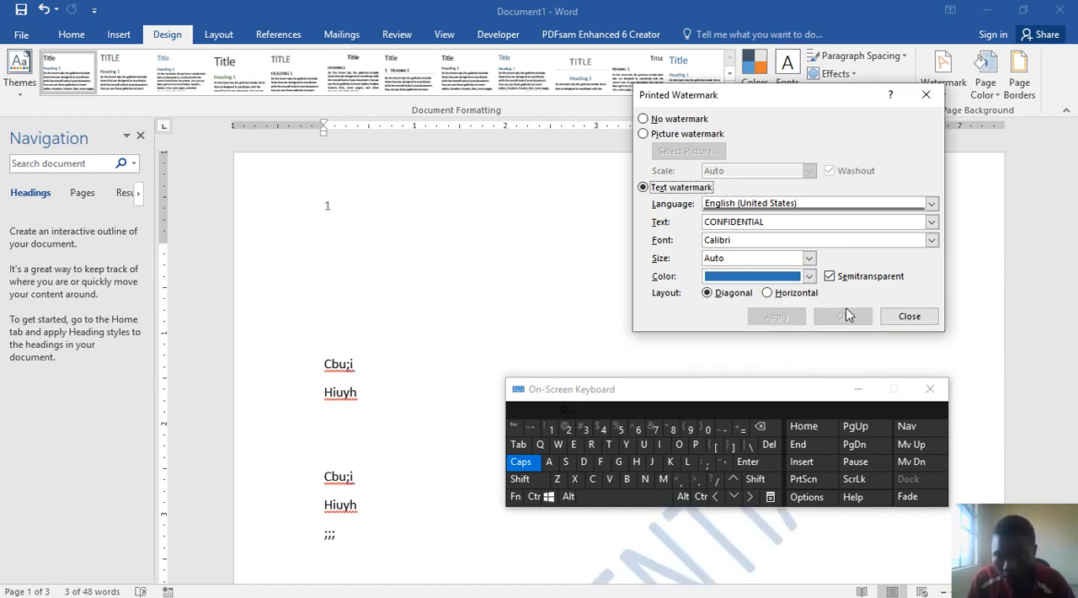
left_click(899, 318)
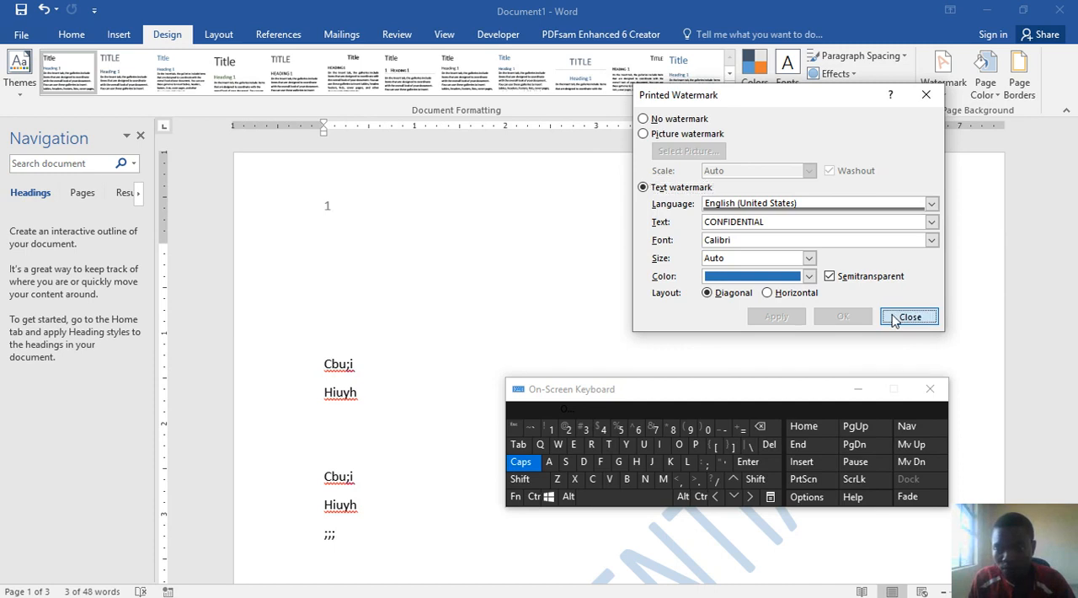
- Examine the CONFIDENTIAL watermark on the document's pages and return to page 1
scroll(769, 365, "down", 10)
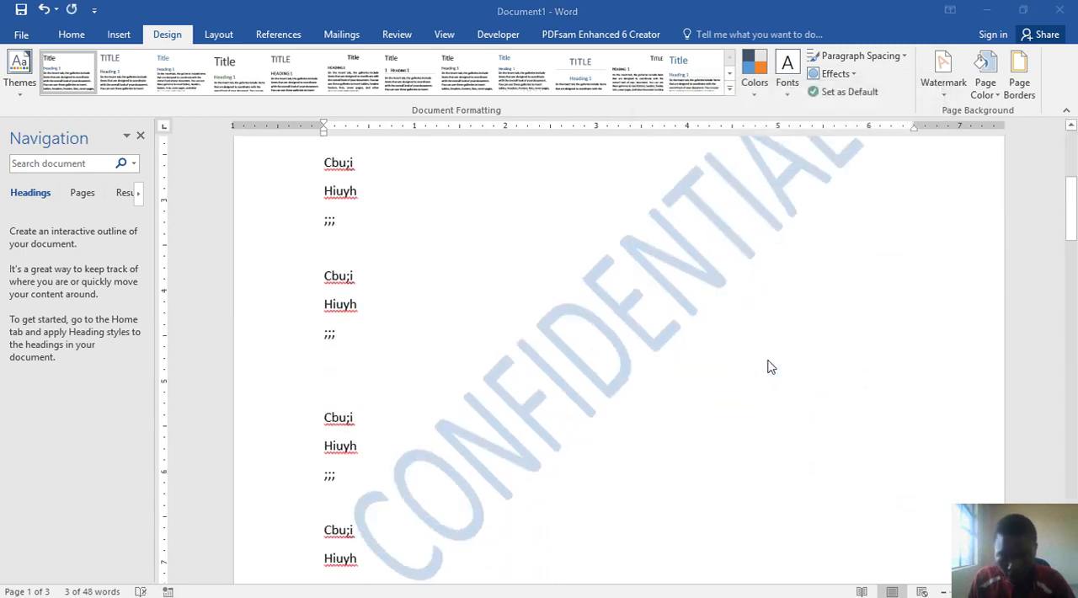
scroll(741, 318, "down", 8)
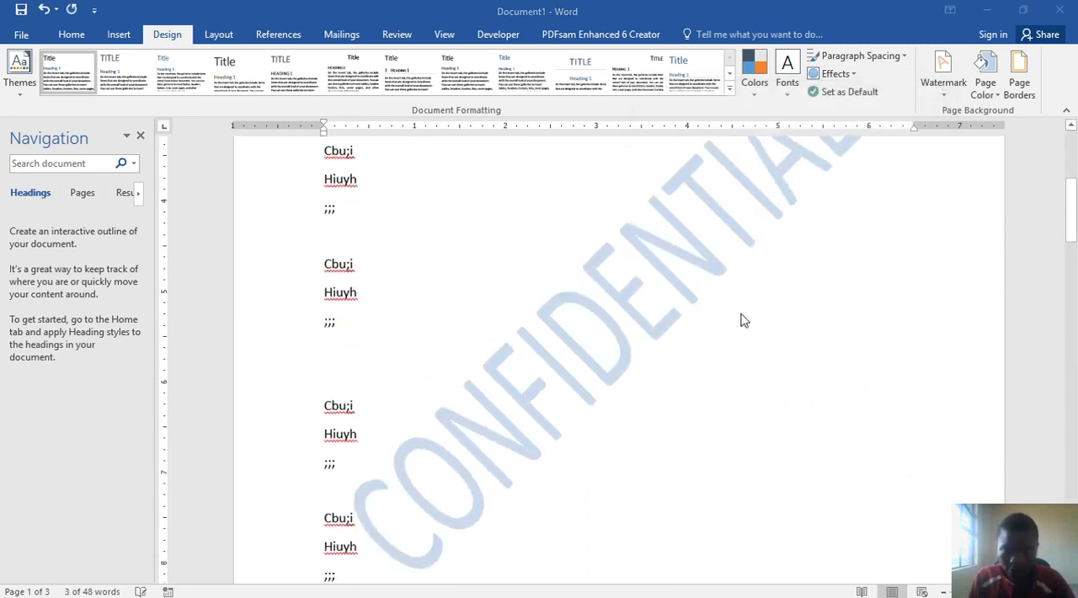
scroll(741, 318, "down", 8)
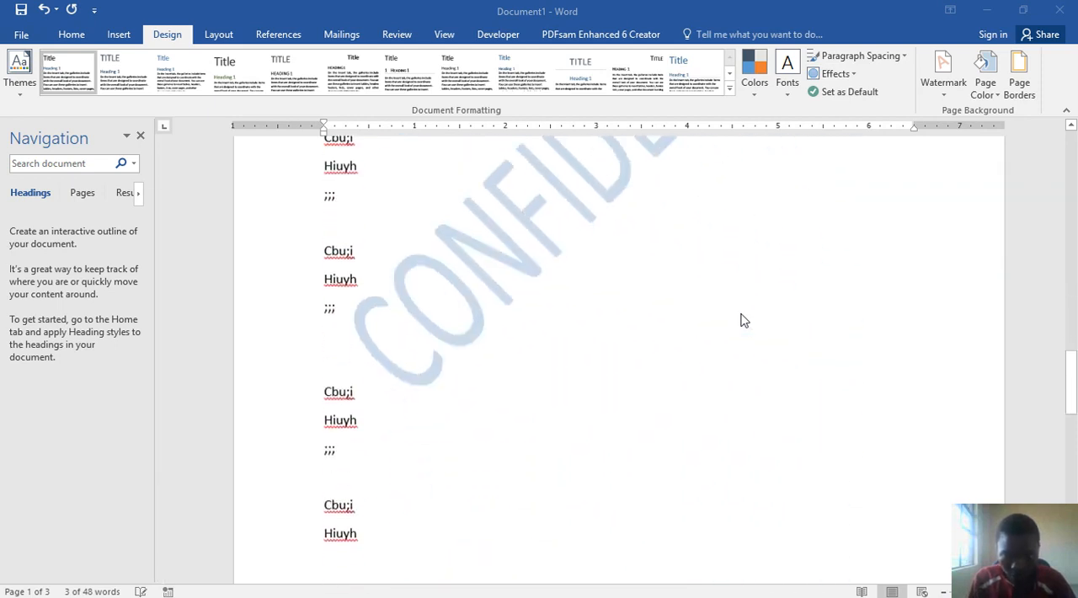
scroll(744, 320, "down", 3)
scroll(745, 320, "up", 10)
scroll(746, 322, "up", 15)
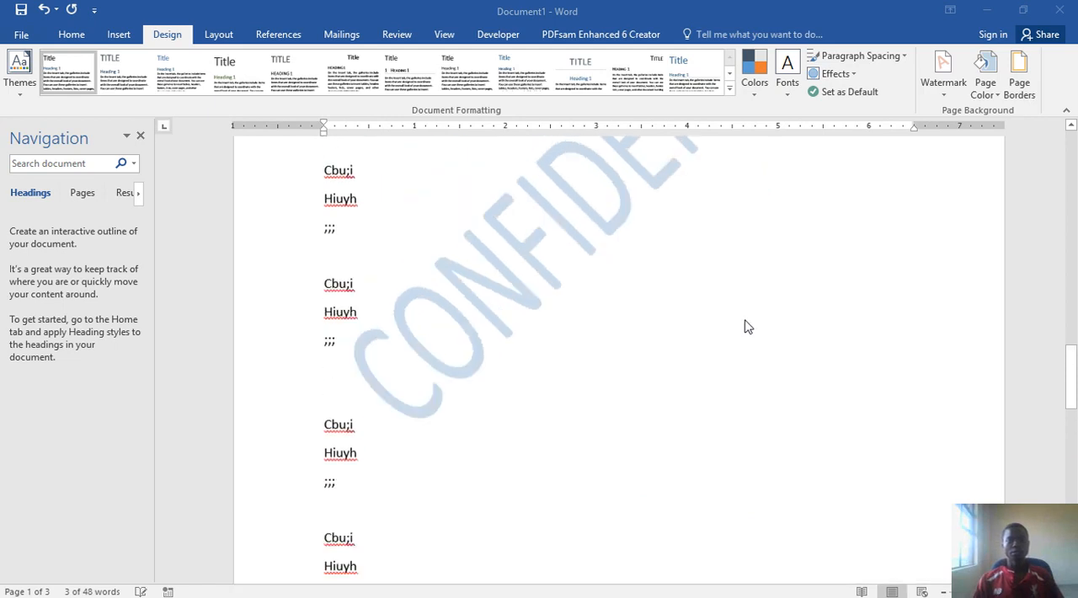
- View the built-in watermark templates, such as CONFIDENTIAL 1 and CONFIDENTIAL 2, and close the gallery without choosing one
left_click(939, 89)
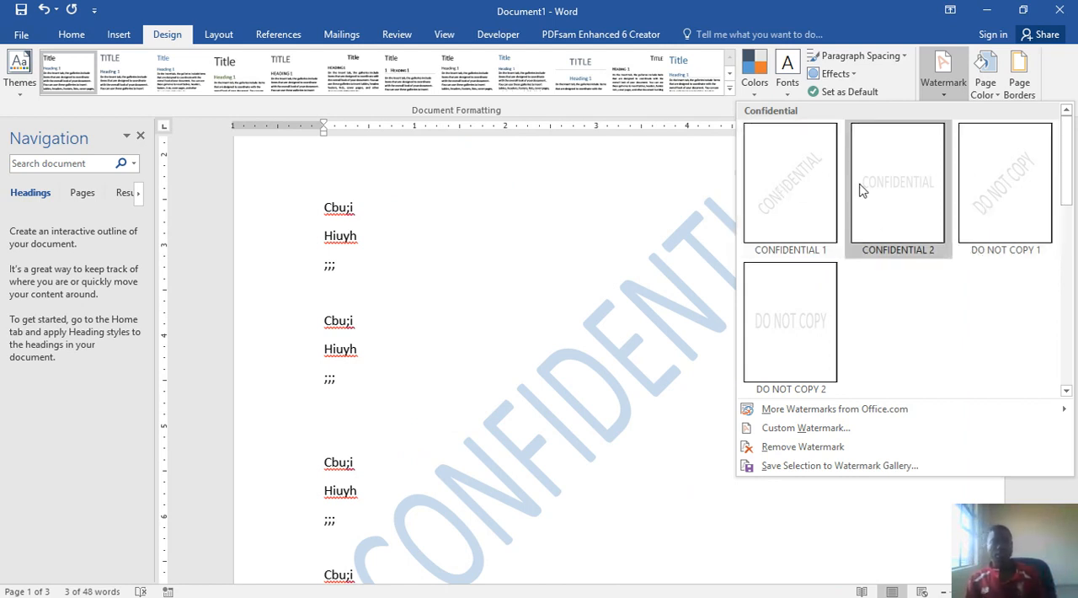
left_click(661, 244)
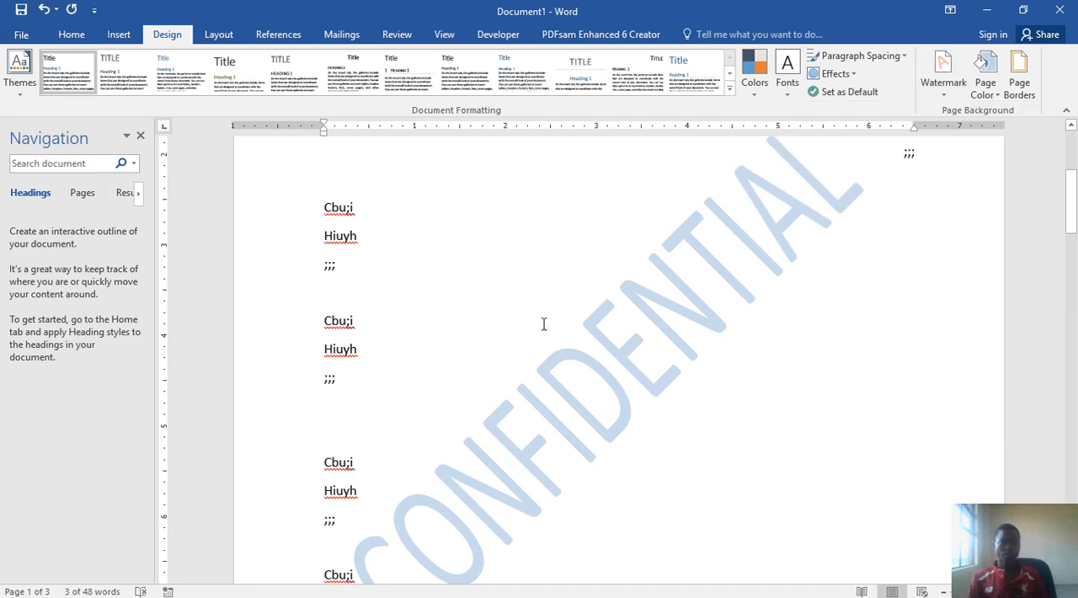
mouse_move(667, 596)
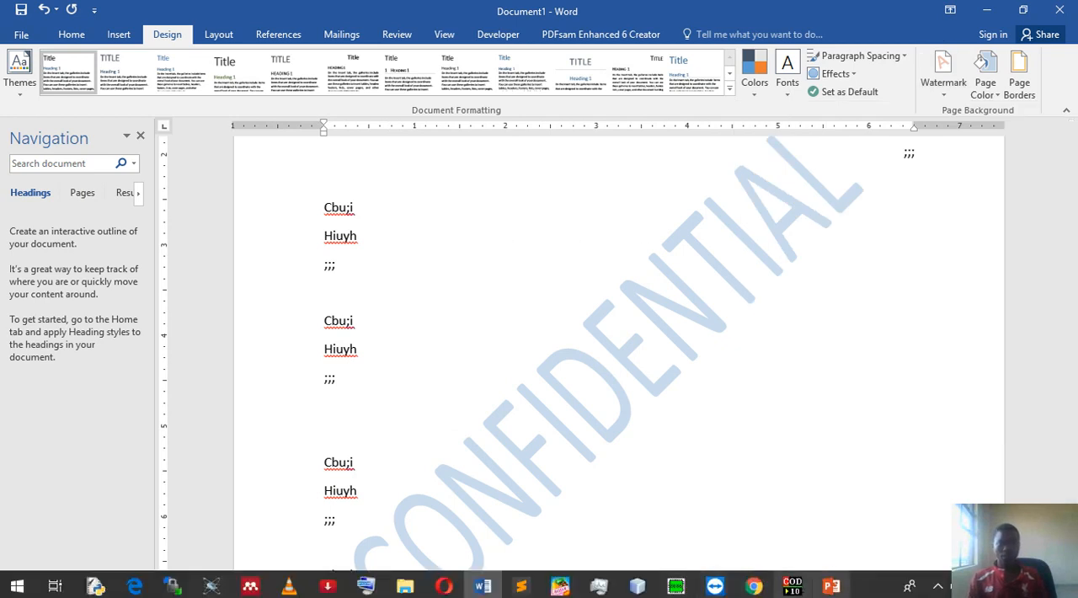
- Switch to the Practical guide presentation in PowerPoint, view the word processing and Excel questions on slides 6 and 7, and return to slide 6
left_click(831, 586)
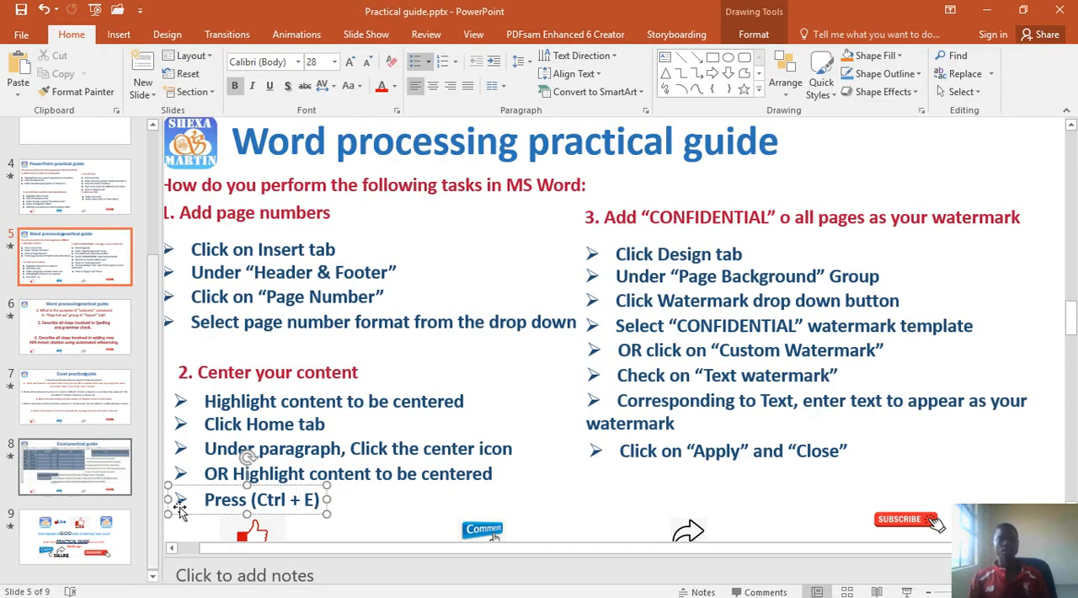
left_click(59, 350)
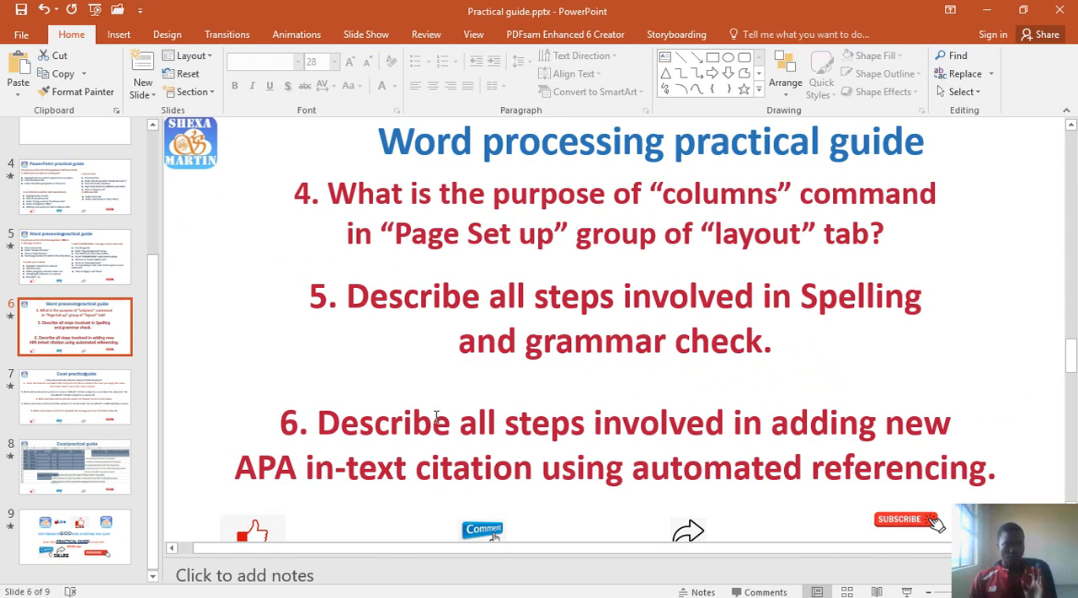
left_click(58, 411)
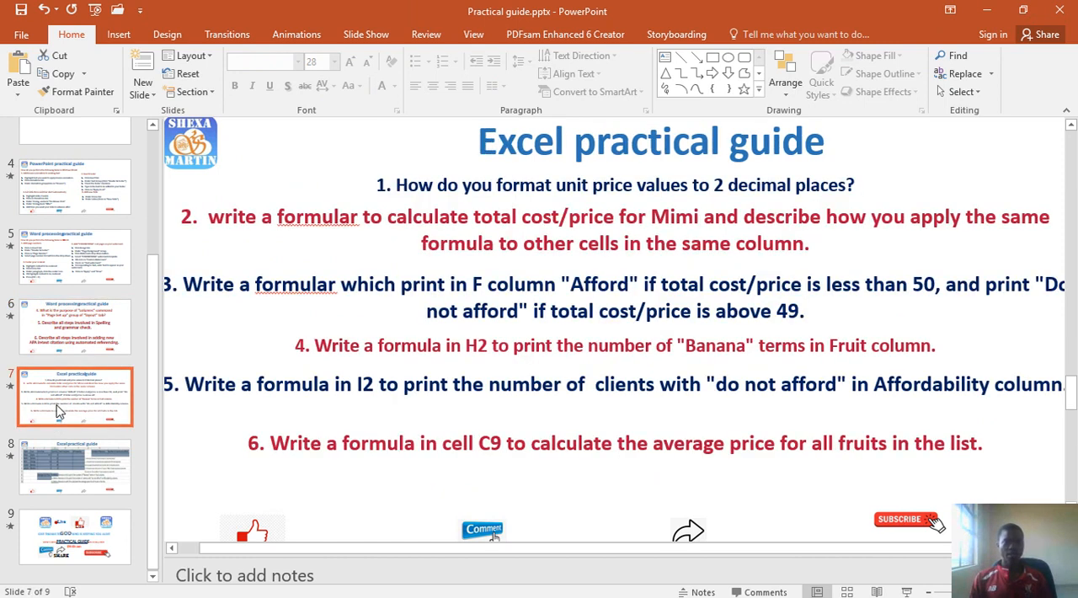
left_click(95, 331)
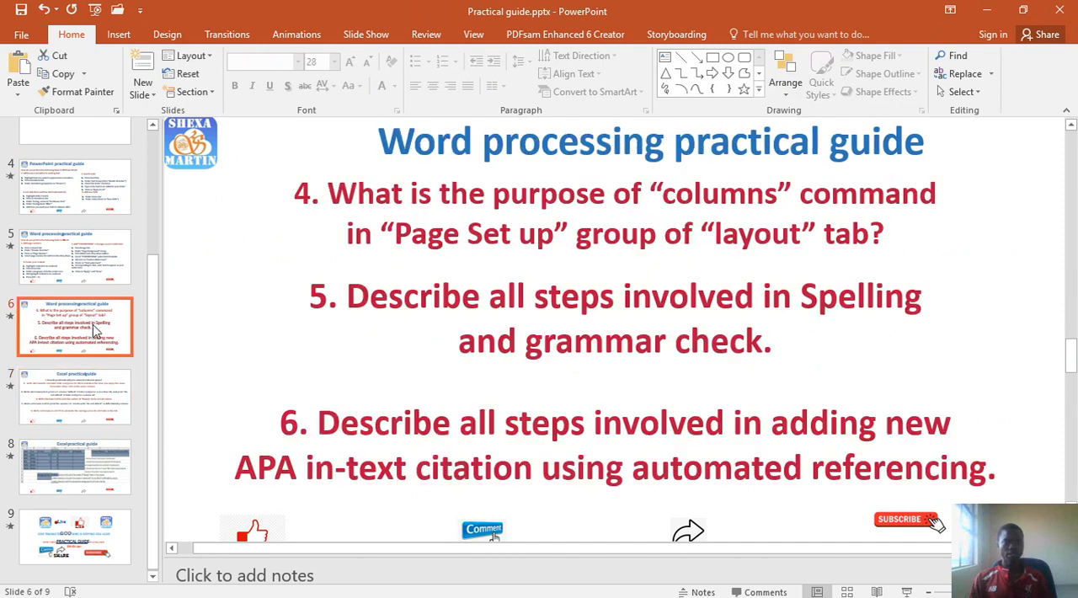
left_click(76, 396)
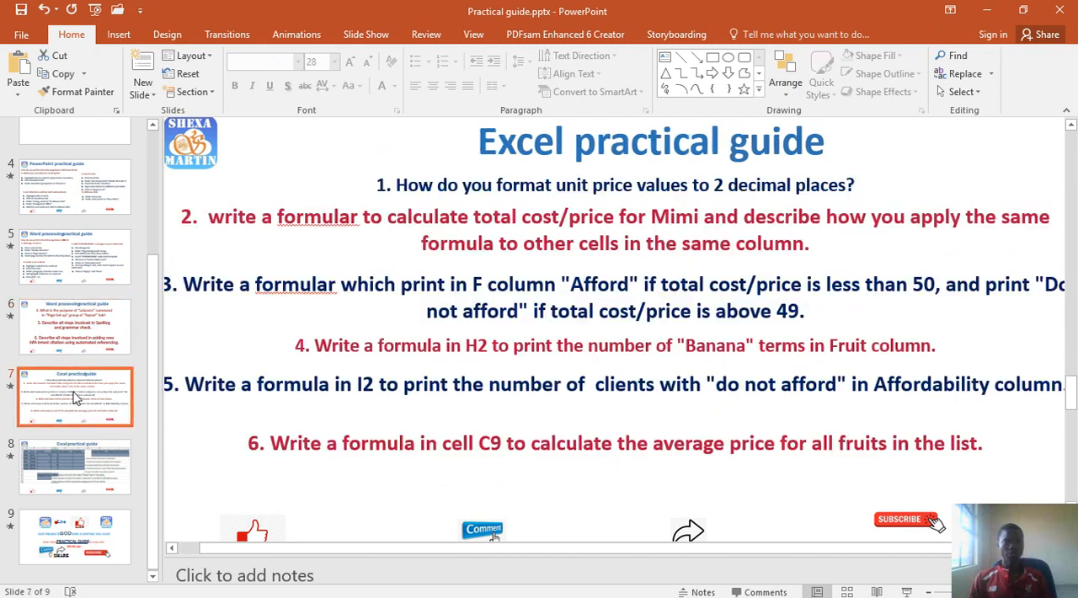
left_click(89, 344)
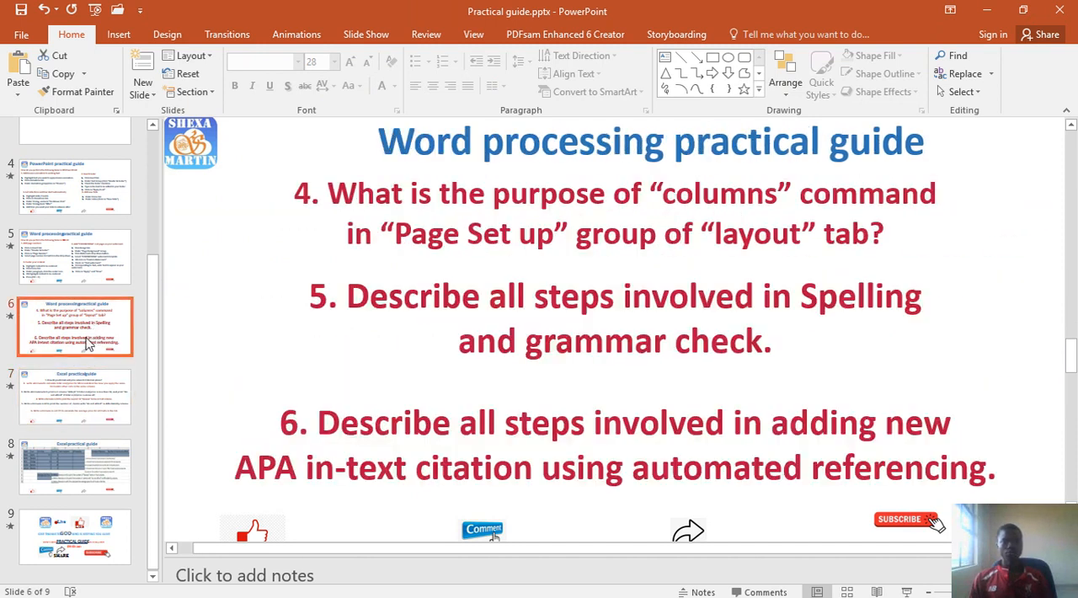